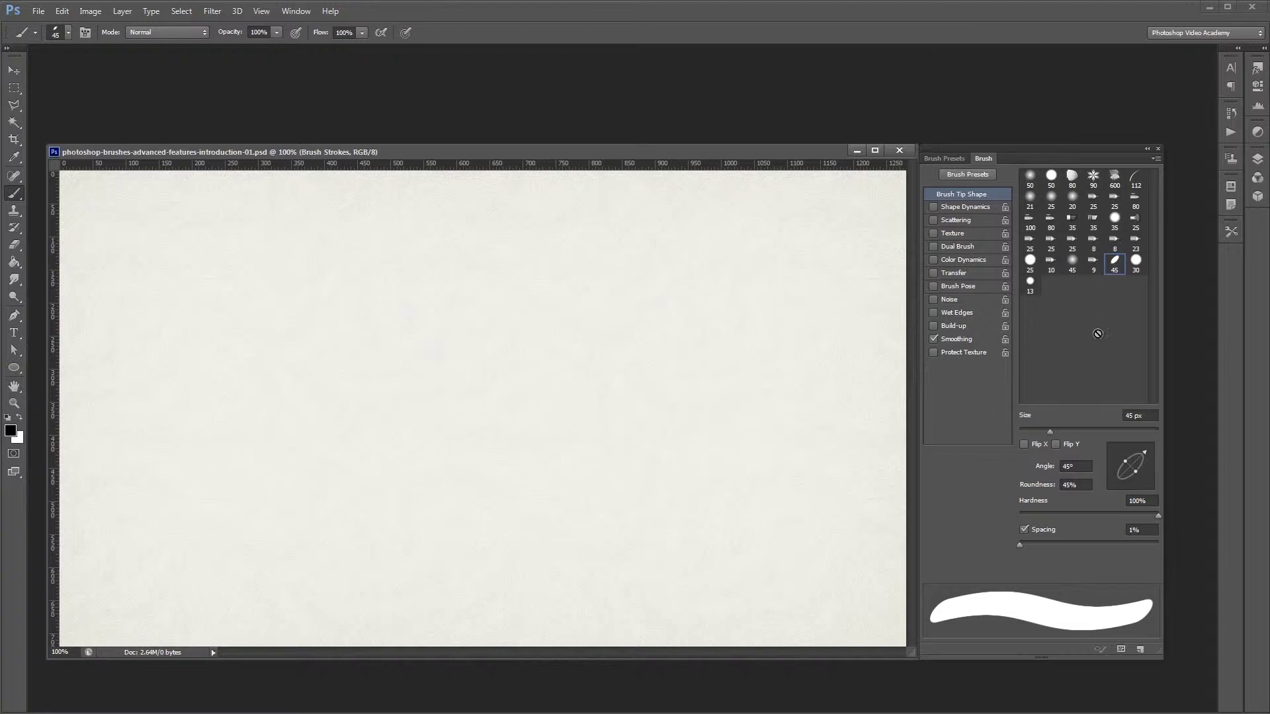
Select the Soft Round 45 px brush preset (0% hardness, 25% spacing).
{"action": "left_click", "coordinate": [1071, 263]}
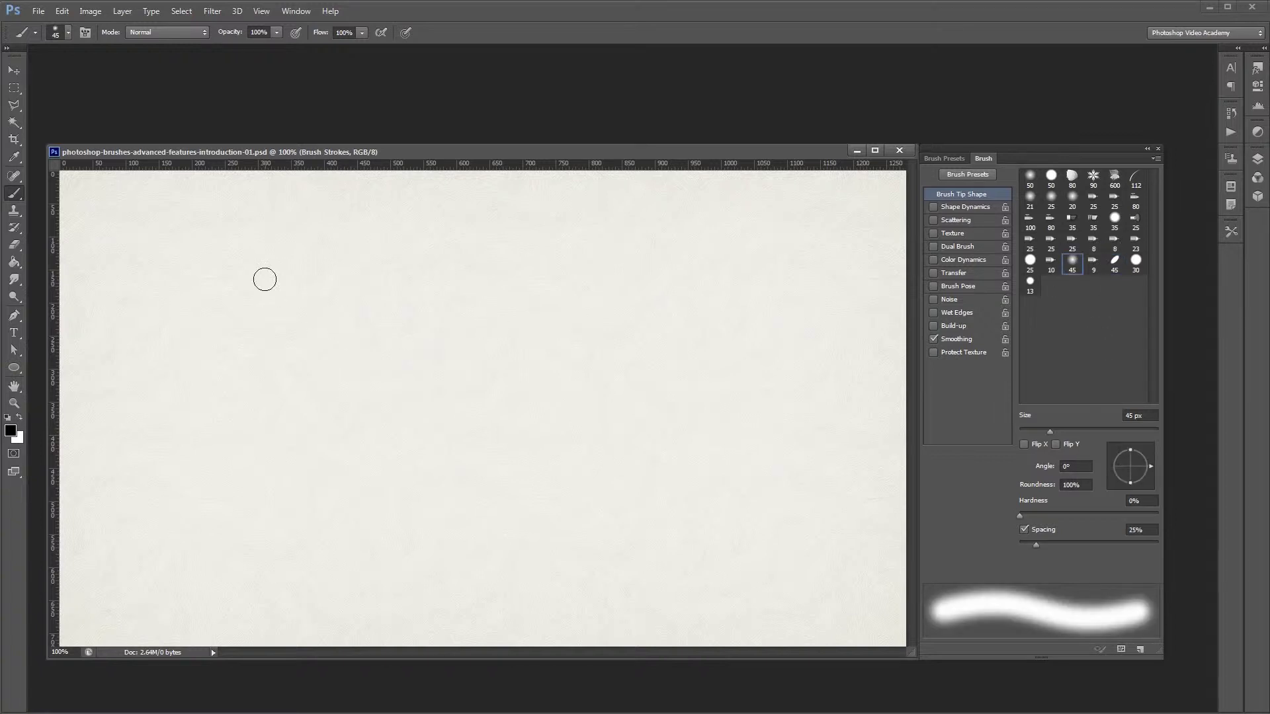
Paint test S-strokes with the soft round 45, hard round 30 and angled 45 px brushes.
{"action": "left_click_drag", "start_coordinate": [273, 263], "coordinate": [267, 562]}
{"action": "left_click", "coordinate": [1135, 261]}
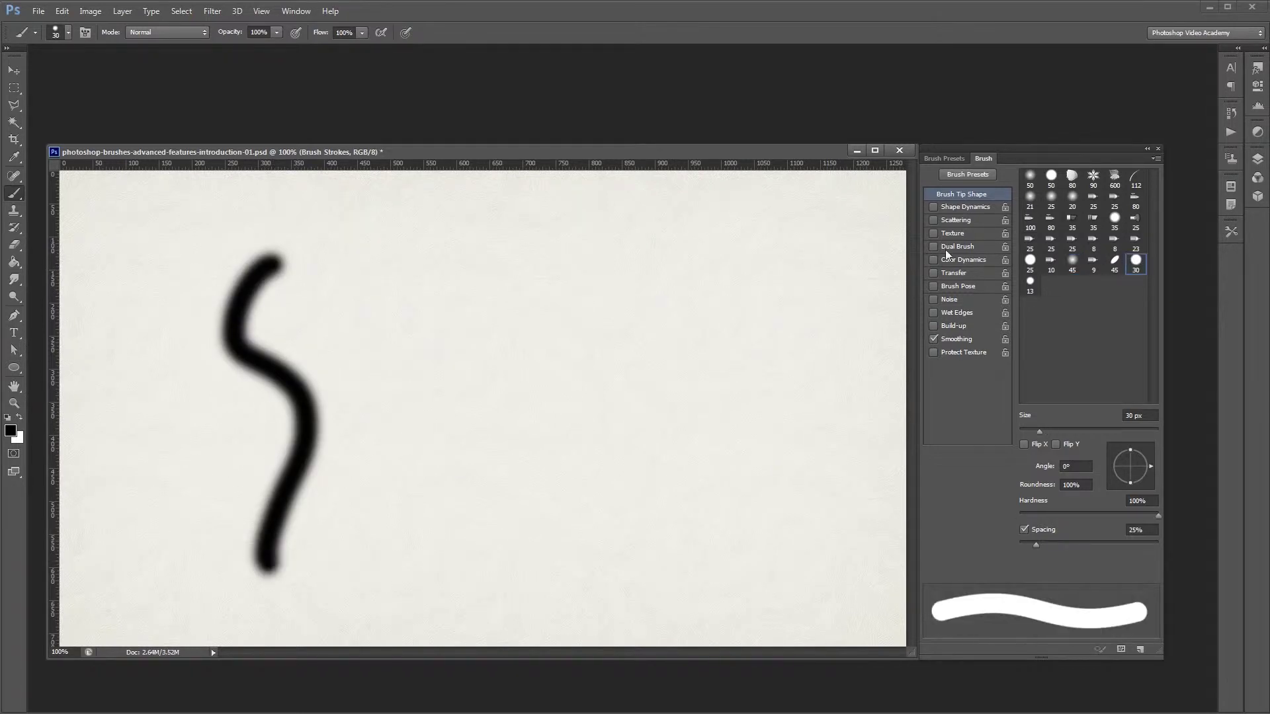
{"action": "mouse_move", "coordinate": [493, 245]}
{"action": "left_mouse_down"}
{"action": "mouse_move", "coordinate": [510, 411]}
{"action": "mouse_move", "coordinate": [471, 529]}
{"action": "left_mouse_up"}
{"action": "left_click", "coordinate": [1115, 262]}
{"action": "mouse_move", "coordinate": [711, 239]}
{"action": "left_mouse_down"}
{"action": "mouse_move", "coordinate": [683, 264]}
{"action": "mouse_move", "coordinate": [716, 401]}
{"action": "mouse_move", "coordinate": [693, 492]}
{"action": "left_mouse_up"}
{"action": "left_click_drag", "start_coordinate": [668, 545], "coordinate": [656, 567]}
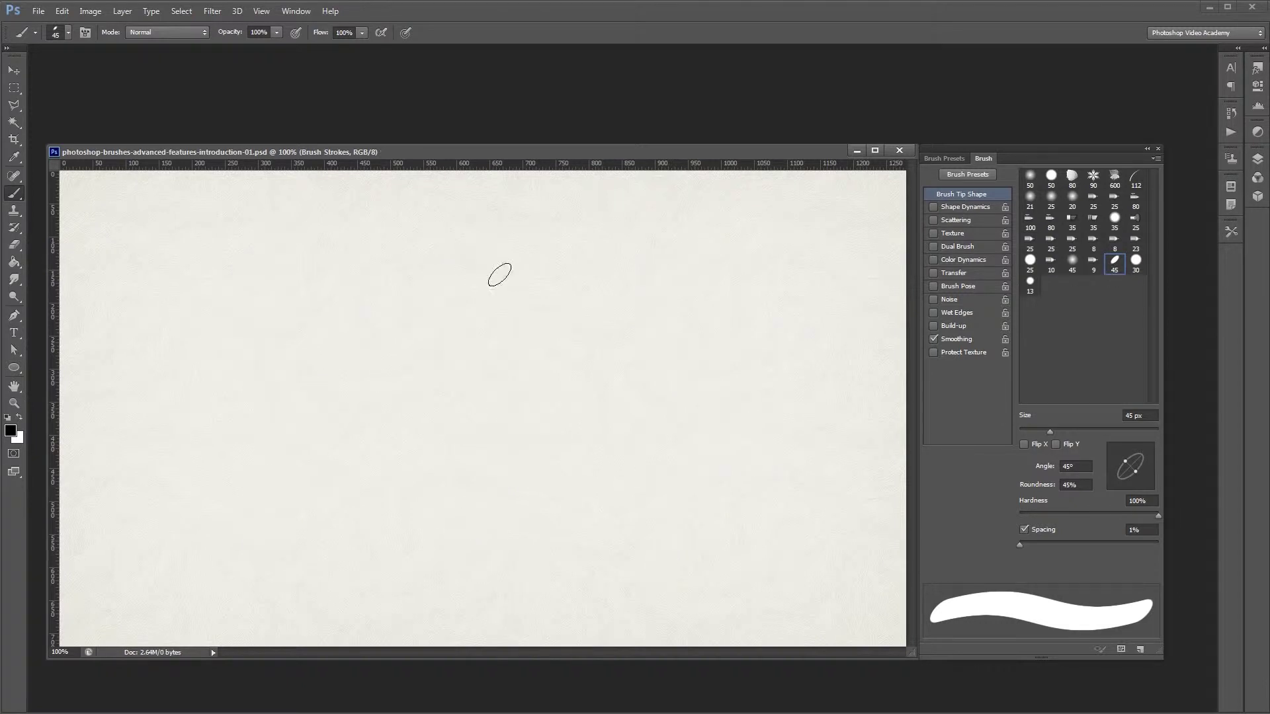
Paint a long S-stroke on the left, then a thin wavy stroke at 11 px.
{"action": "left_click", "coordinate": [219, 236]}
{"action": "left_click_drag", "start_coordinate": [219, 236], "coordinate": [198, 561]}
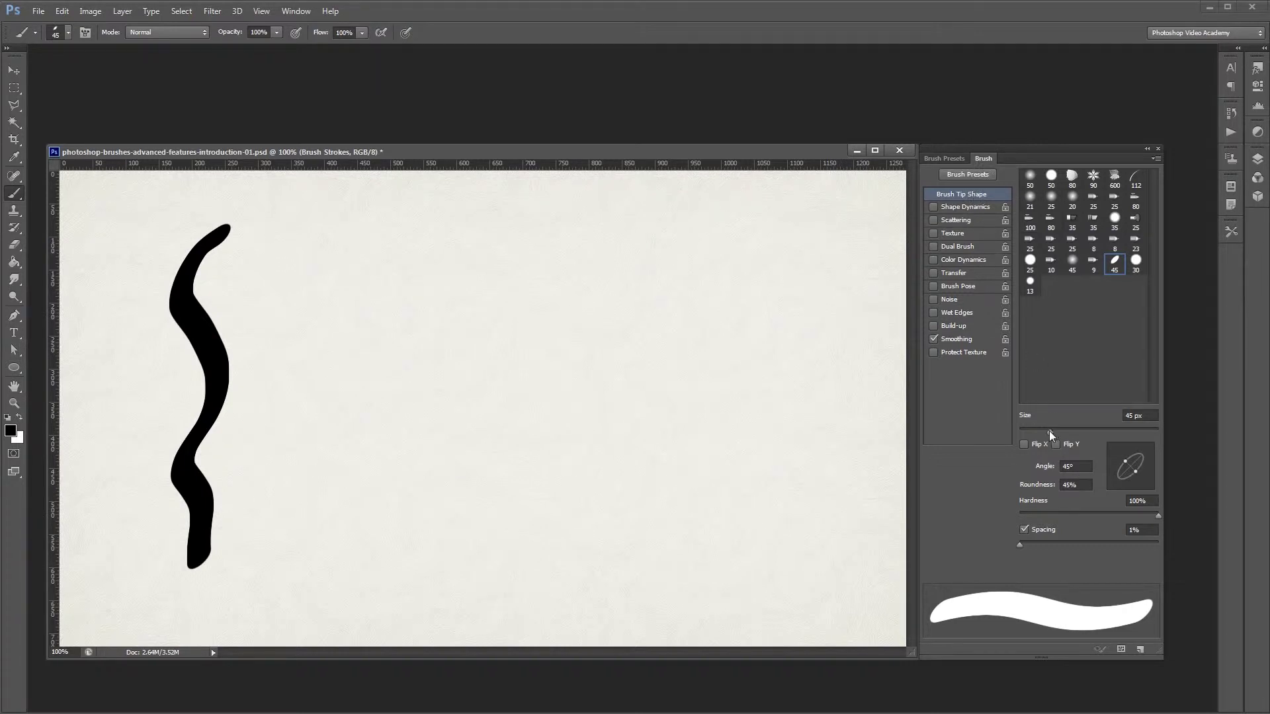
{"action": "left_click_drag", "start_coordinate": [1050, 433], "coordinate": [1013, 426]}
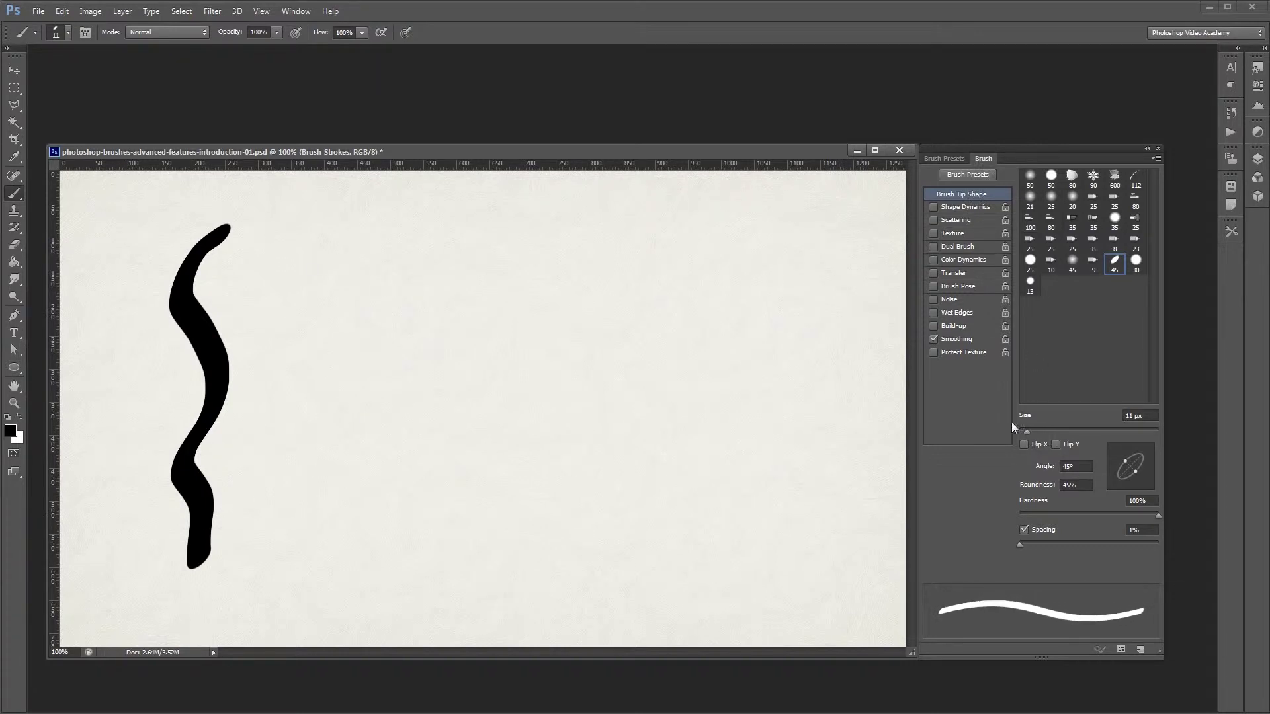
{"action": "mouse_move", "coordinate": [331, 231]}
{"action": "left_mouse_down"}
{"action": "mouse_move", "coordinate": [311, 269]}
{"action": "mouse_move", "coordinate": [322, 536]}
{"action": "left_mouse_up"}
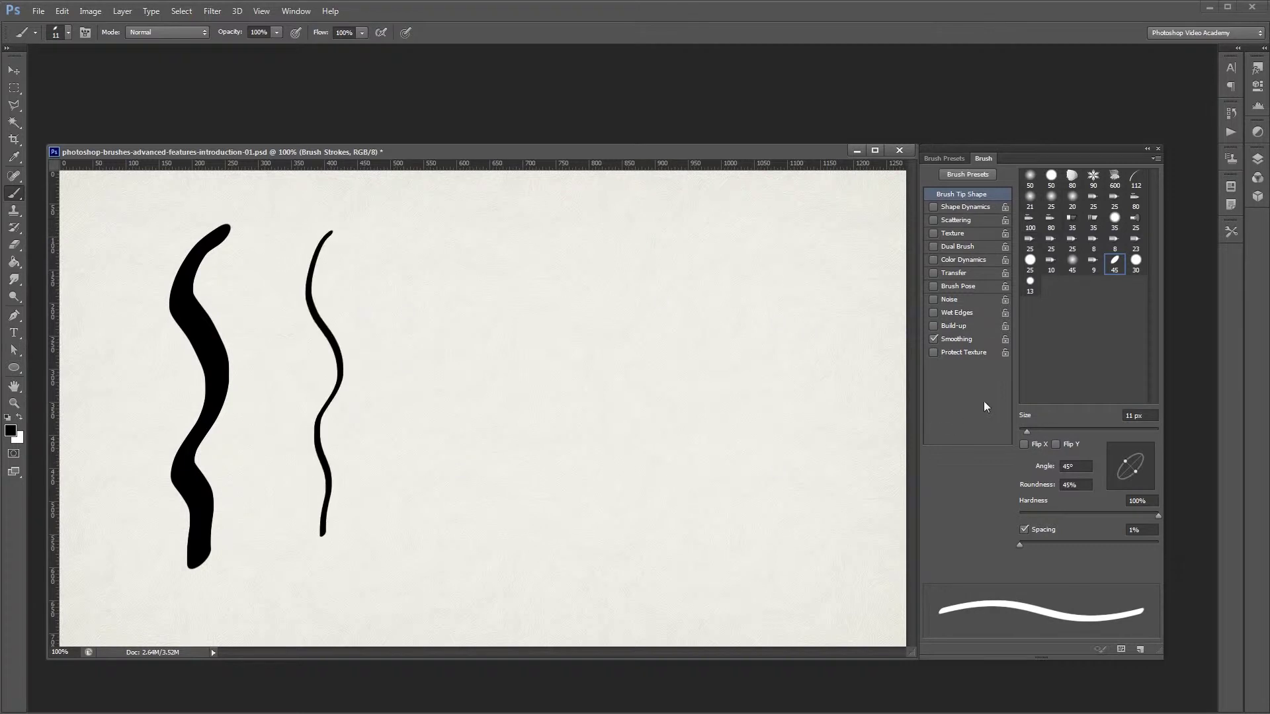
Paint wavy strokes at 65 px, 25 px, then a thicker size using the bracket keys.
{"action": "left_click_drag", "start_coordinate": [1025, 431], "coordinate": [1063, 432]}
{"action": "mouse_move", "coordinate": [446, 224]}
{"action": "left_mouse_down"}
{"action": "mouse_move", "coordinate": [412, 298]}
{"action": "mouse_move", "coordinate": [429, 513]}
{"action": "left_mouse_up"}
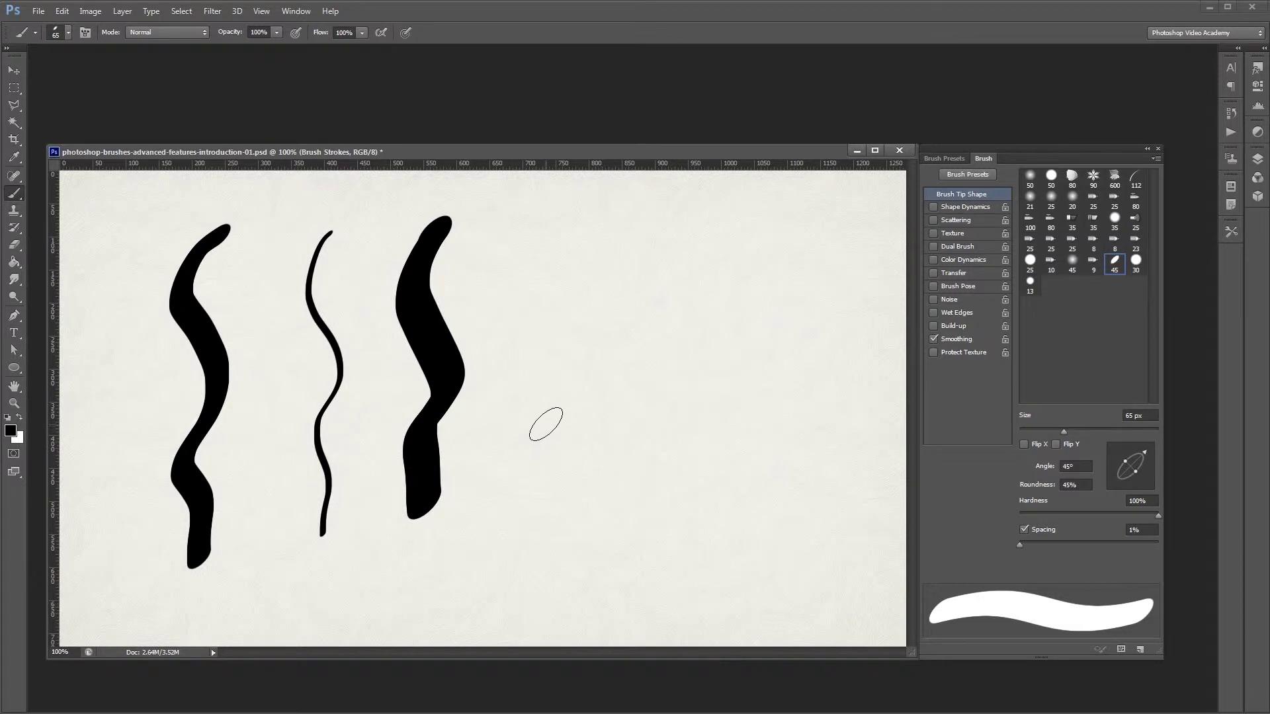
{"action": "key", "text": "bracketleft"}
{"action": "key", "text": "bracketleft"}
{"action": "key", "text": "bracketleft"}
{"action": "key", "text": "bracketleft"}
{"action": "mouse_move", "coordinate": [535, 227]}
{"action": "left_mouse_down"}
{"action": "mouse_move", "coordinate": [514, 247]}
{"action": "mouse_move", "coordinate": [527, 413]}
{"action": "mouse_move", "coordinate": [506, 561]}
{"action": "left_mouse_up"}
{"action": "key", "text": "bracketright"}
{"action": "key", "text": "bracketright"}
{"action": "key", "text": "bracketright"}
{"action": "key", "text": "bracketright"}
{"action": "key", "text": "bracketright"}
{"action": "key", "text": "bracketright"}
{"action": "mouse_move", "coordinate": [612, 231]}
{"action": "left_mouse_down"}
{"action": "mouse_move", "coordinate": [582, 319]}
{"action": "mouse_move", "coordinate": [572, 534]}
{"action": "left_mouse_up"}
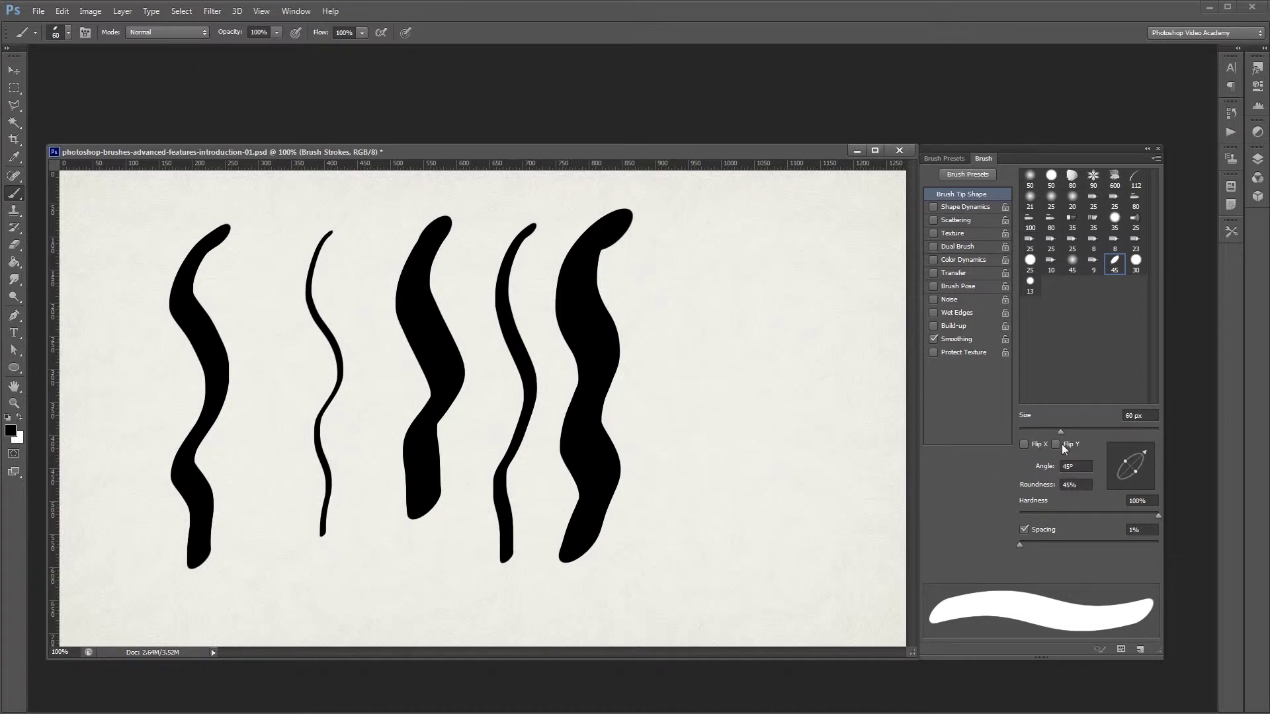
Paint one stroke with Flip X, another with Flip X and Flip Y, then revert the canvas.
{"action": "left_click", "coordinate": [1036, 446]}
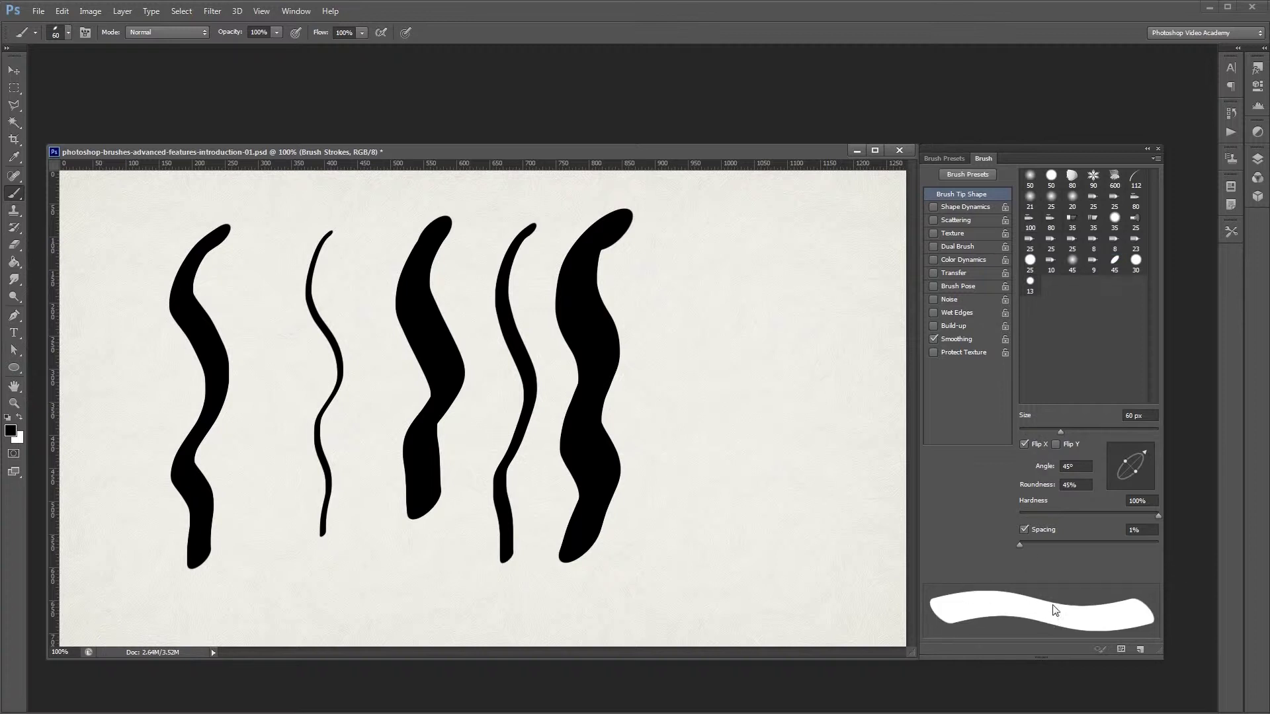
{"action": "mouse_move", "coordinate": [731, 226]}
{"action": "left_mouse_down"}
{"action": "mouse_move", "coordinate": [690, 283]}
{"action": "mouse_move", "coordinate": [725, 381]}
{"action": "mouse_move", "coordinate": [703, 489]}
{"action": "mouse_move", "coordinate": [740, 528]}
{"action": "left_mouse_up"}
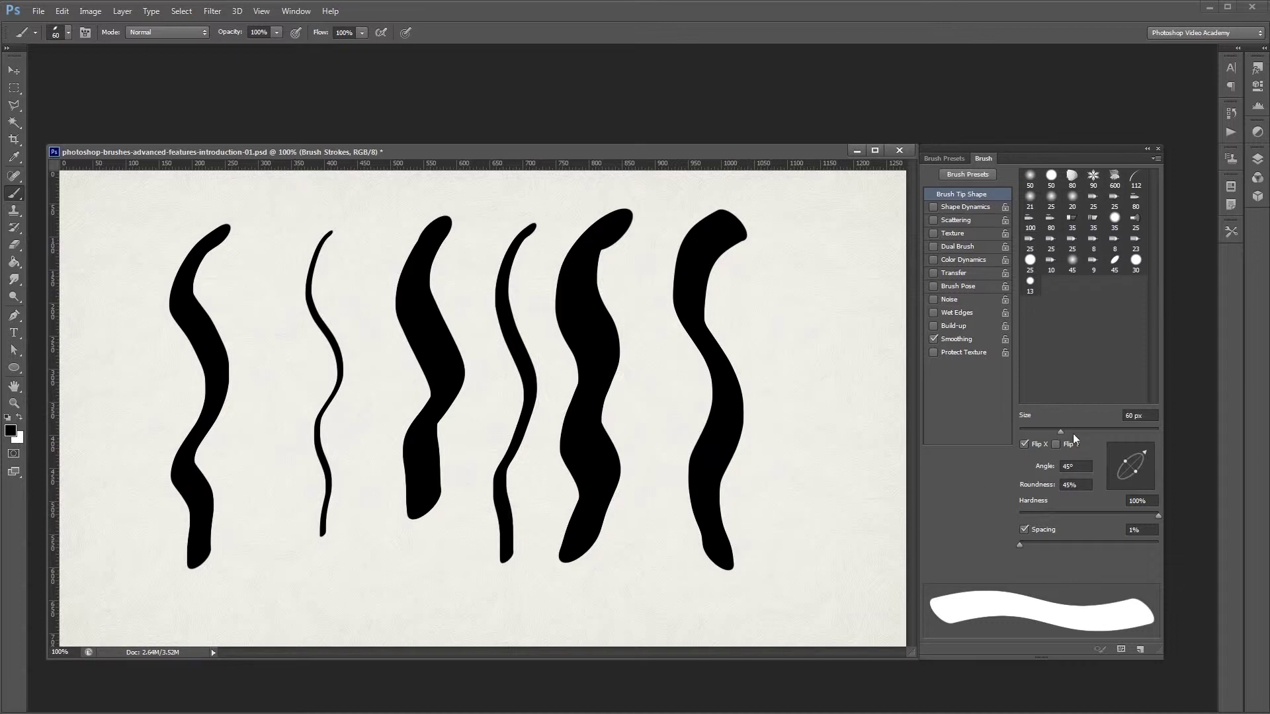
{"action": "left_click", "coordinate": [1057, 445]}
{"action": "mouse_move", "coordinate": [852, 223]}
{"action": "left_mouse_down"}
{"action": "mouse_move", "coordinate": [803, 365]}
{"action": "mouse_move", "coordinate": [798, 475]}
{"action": "mouse_move", "coordinate": [821, 561]}
{"action": "left_mouse_up"}
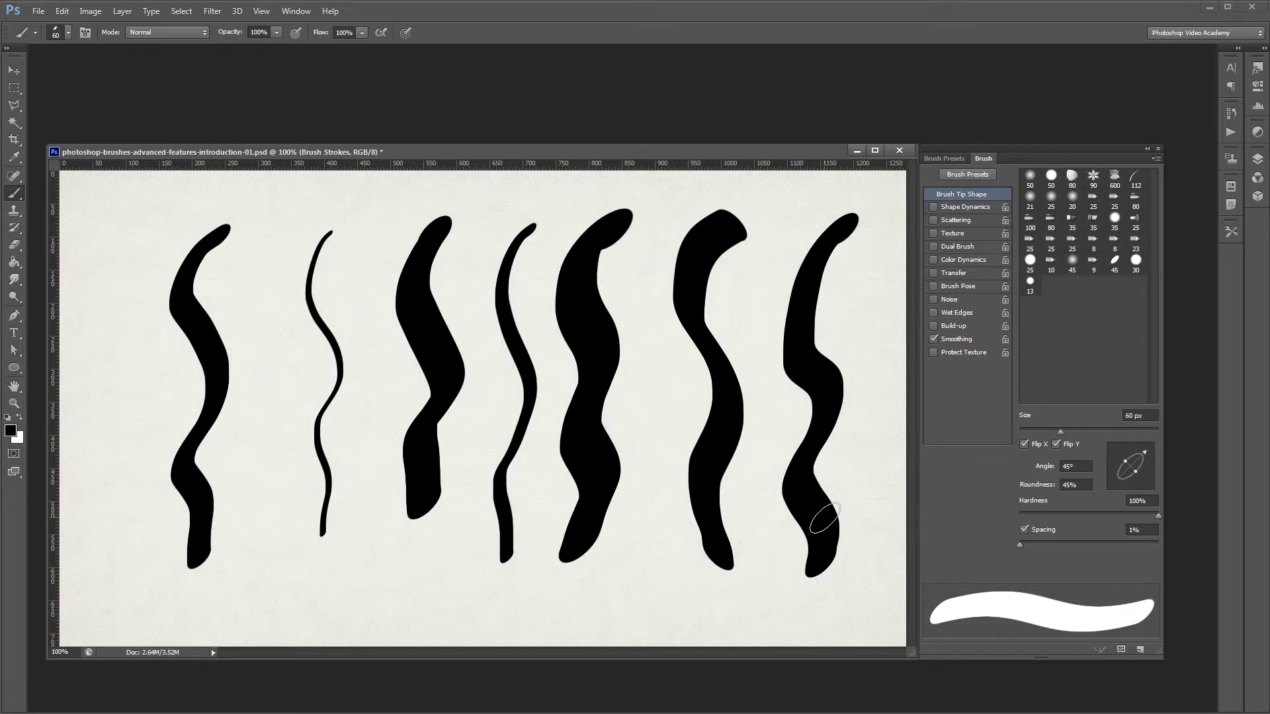
{"action": "key", "text": "F12"}
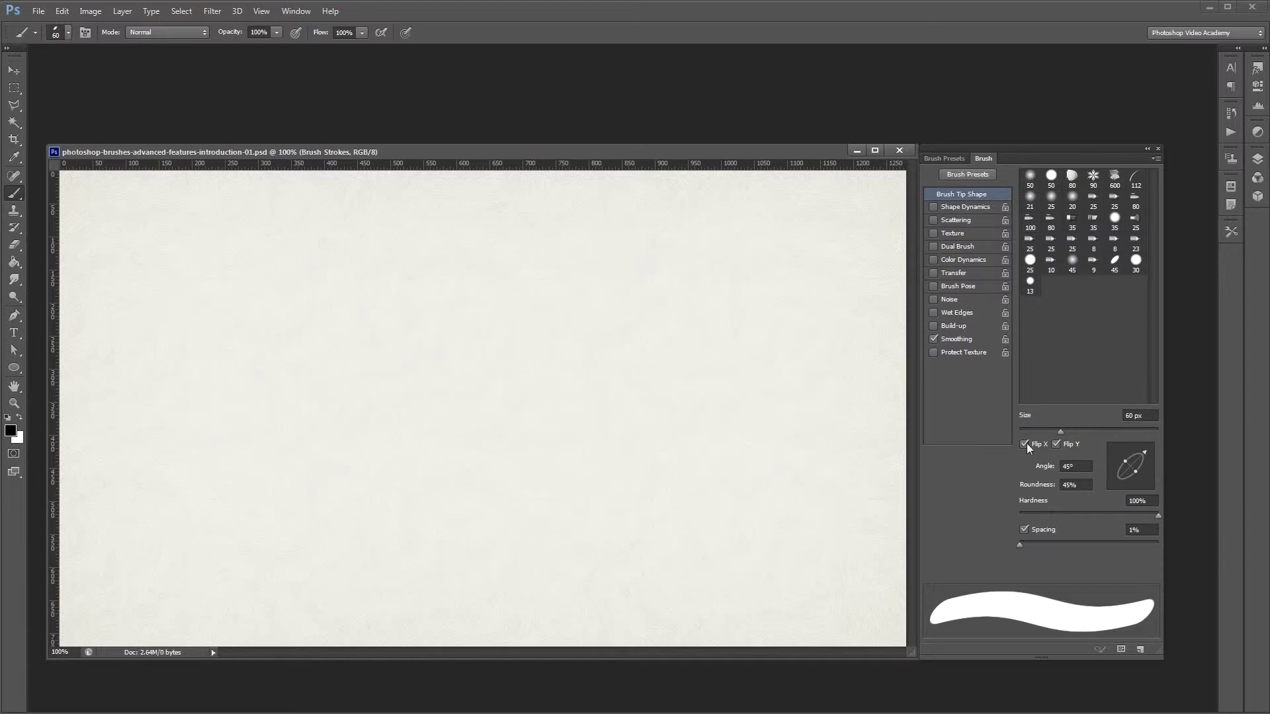
Turn off both tip flips, rotate the tip to -45°, and paint an S-stroke.
{"action": "left_click", "coordinate": [1025, 444]}
{"action": "left_click", "coordinate": [1055, 445]}
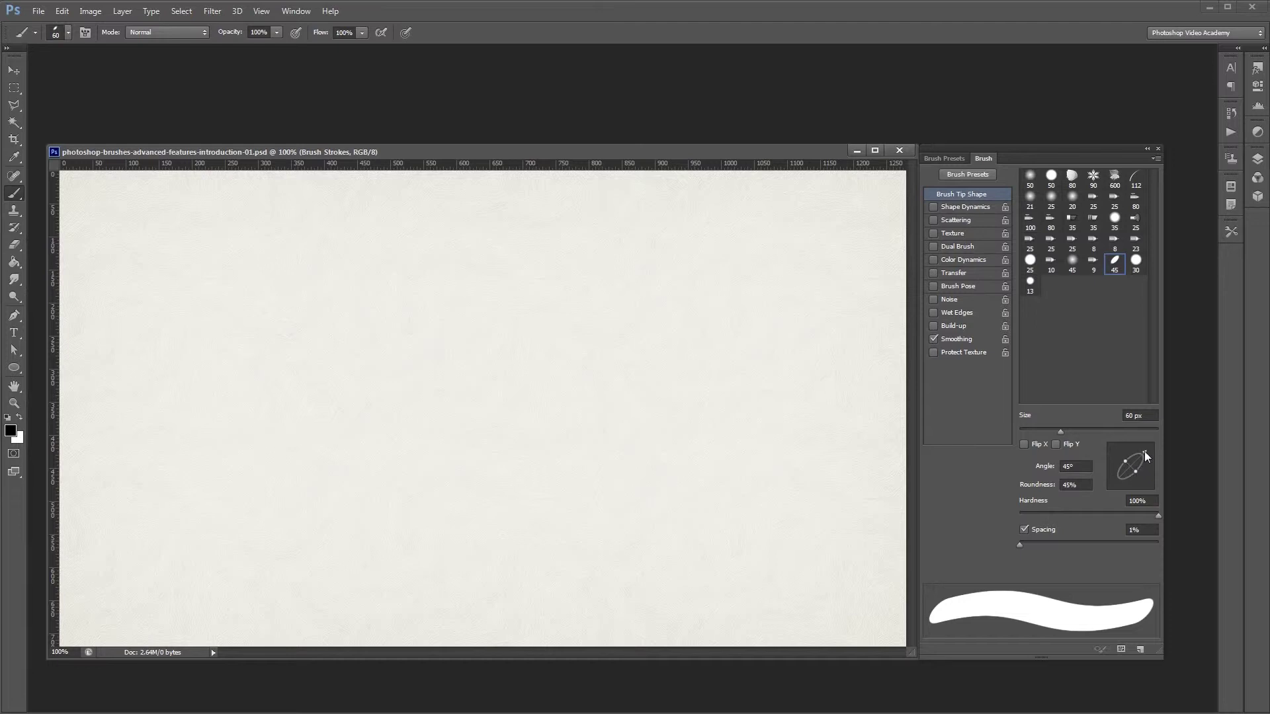
{"action": "left_click_drag", "start_coordinate": [1145, 451], "coordinate": [1144, 478]}
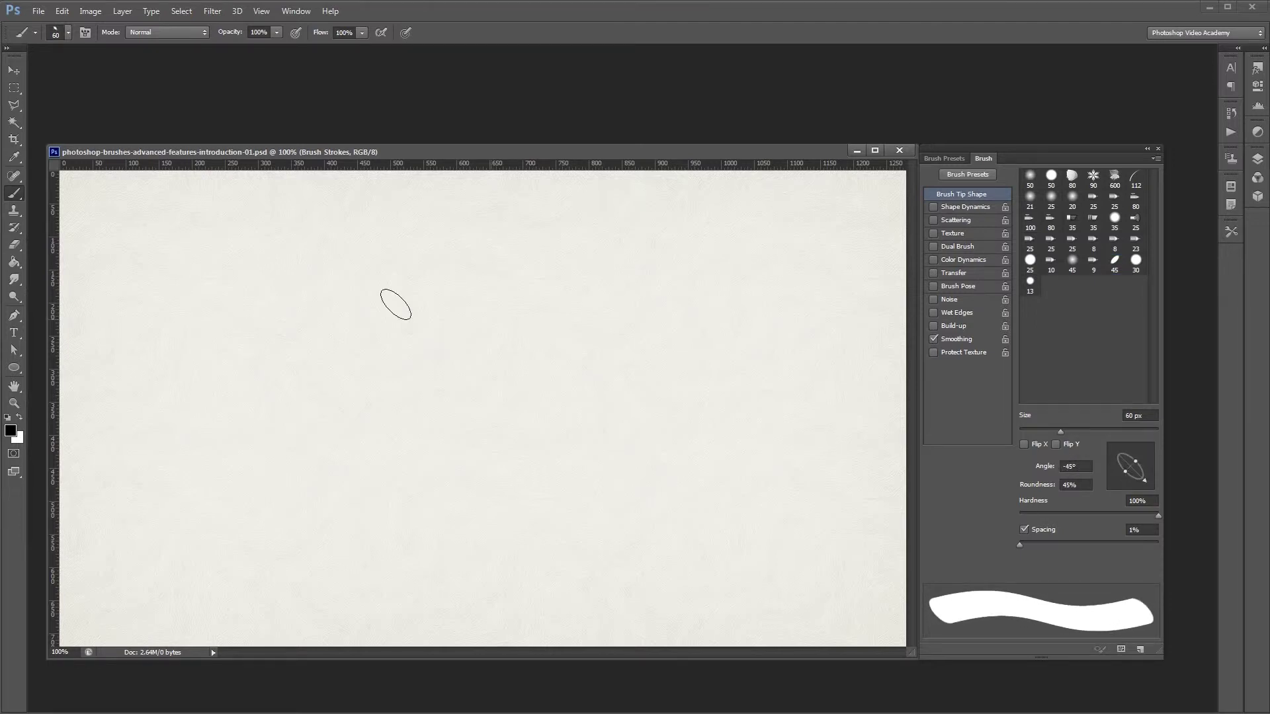
{"action": "mouse_move", "coordinate": [211, 256]}
{"action": "left_mouse_down"}
{"action": "mouse_move", "coordinate": [199, 273]}
{"action": "mouse_move", "coordinate": [224, 559]}
{"action": "left_mouse_up"}
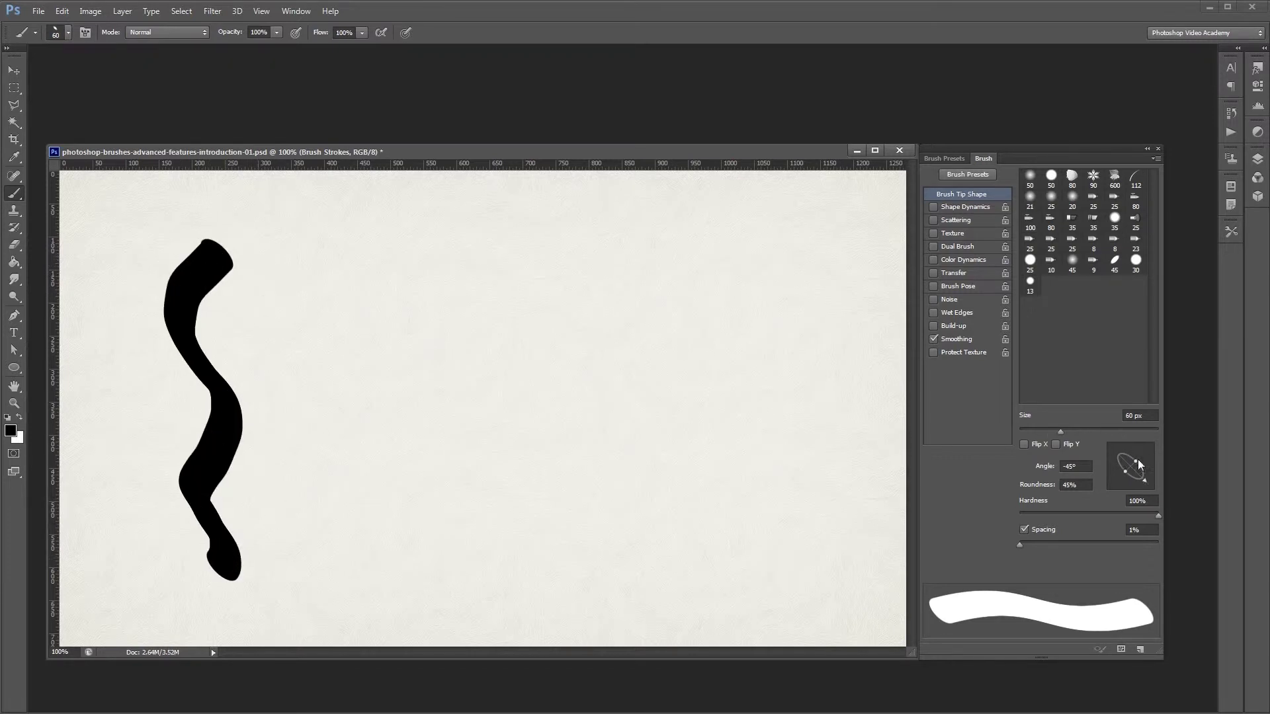
Flatten the tip to 4% roundness and paint a chisel-edged stroke beside the first.
{"action": "mouse_move", "coordinate": [1139, 465]}
{"action": "left_mouse_down"}
{"action": "mouse_move", "coordinate": [1145, 455]}
{"action": "mouse_move", "coordinate": [1129, 463]}
{"action": "left_mouse_up"}
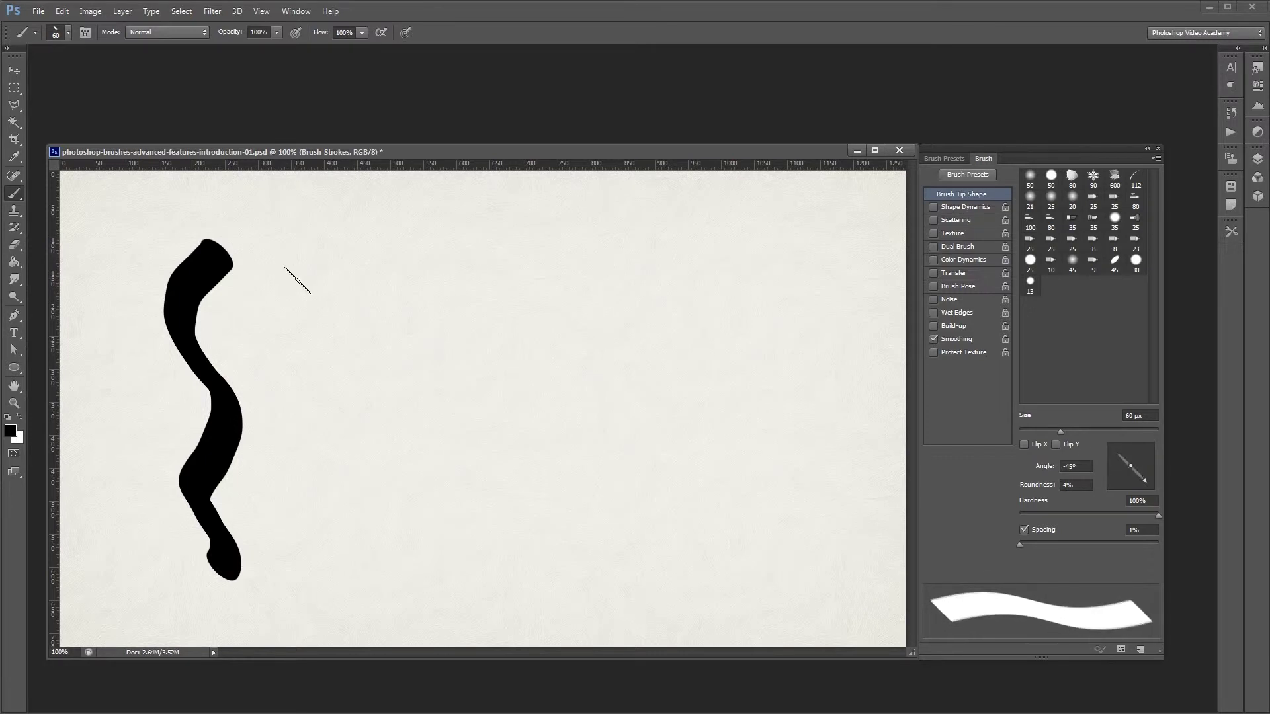
{"action": "mouse_move", "coordinate": [347, 247]}
{"action": "left_mouse_down"}
{"action": "mouse_move", "coordinate": [318, 302]}
{"action": "mouse_move", "coordinate": [343, 410]}
{"action": "mouse_move", "coordinate": [328, 486]}
{"action": "mouse_move", "coordinate": [345, 554]}
{"action": "left_mouse_up"}
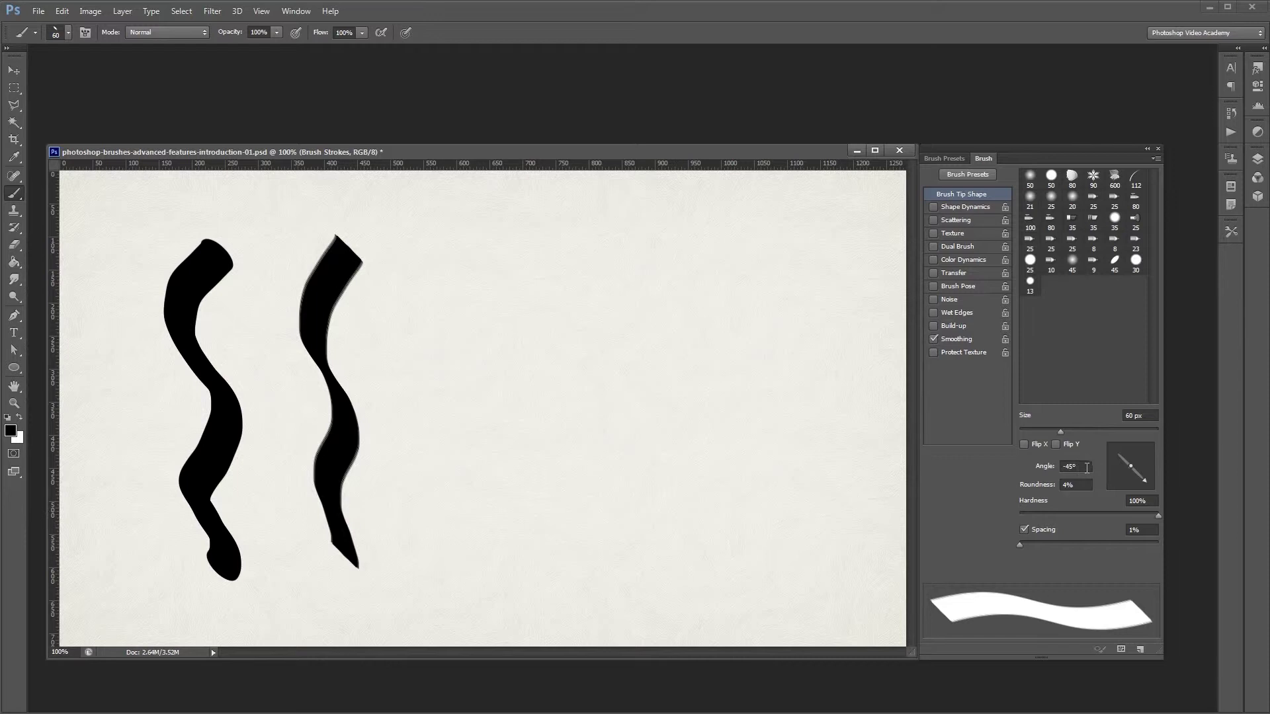
{"action": "left_click", "coordinate": [1087, 467]}
{"action": "left_click", "coordinate": [1063, 485]}
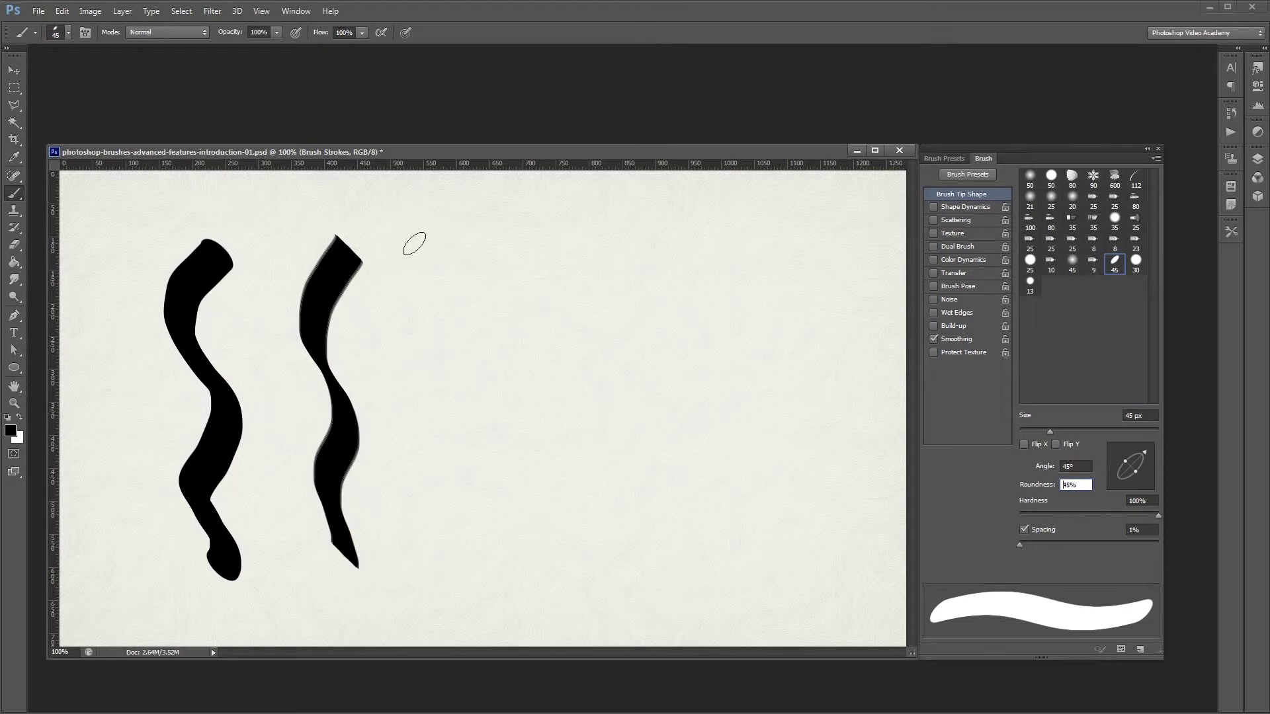
Paint a flat stroke, a soft stroke at 0% hardness, then a hard stroke at 100%.
{"action": "mouse_move", "coordinate": [472, 249]}
{"action": "left_mouse_down"}
{"action": "mouse_move", "coordinate": [428, 340]}
{"action": "mouse_move", "coordinate": [465, 443]}
{"action": "mouse_move", "coordinate": [455, 523]}
{"action": "left_mouse_up"}
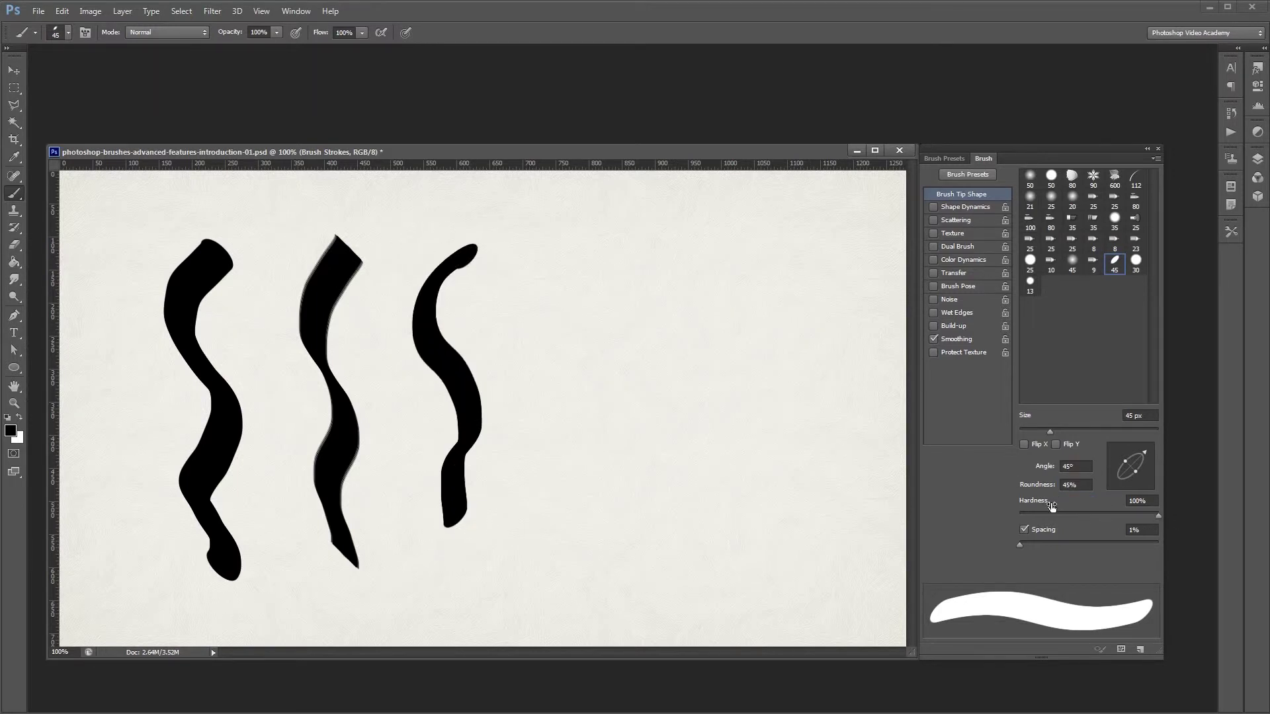
{"action": "left_click_drag", "start_coordinate": [1158, 515], "coordinate": [951, 479]}
{"action": "mouse_move", "coordinate": [580, 244]}
{"action": "left_mouse_down"}
{"action": "mouse_move", "coordinate": [518, 295]}
{"action": "mouse_move", "coordinate": [544, 599]}
{"action": "left_mouse_up"}
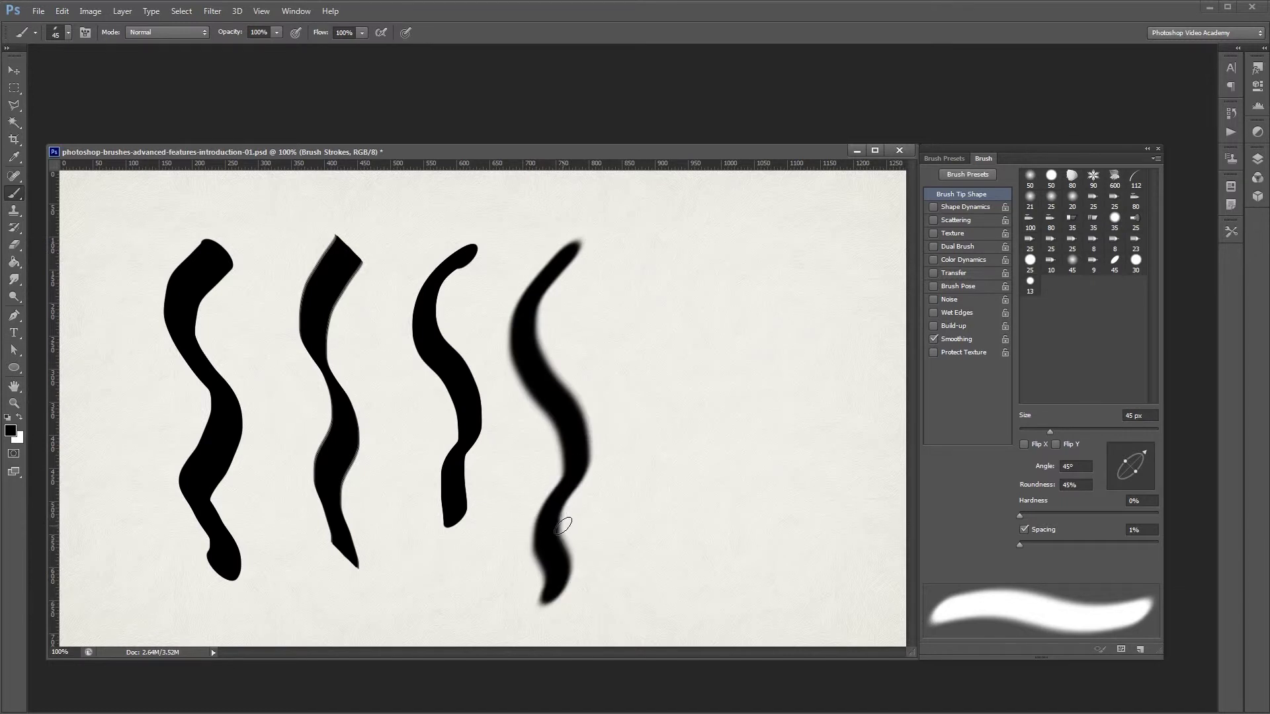
{"action": "key", "text": "shift+bracketright"}
{"action": "key", "text": "shift+bracketright"}
{"action": "key", "text": "shift+bracketright"}
{"action": "key", "text": "shift+bracketright"}
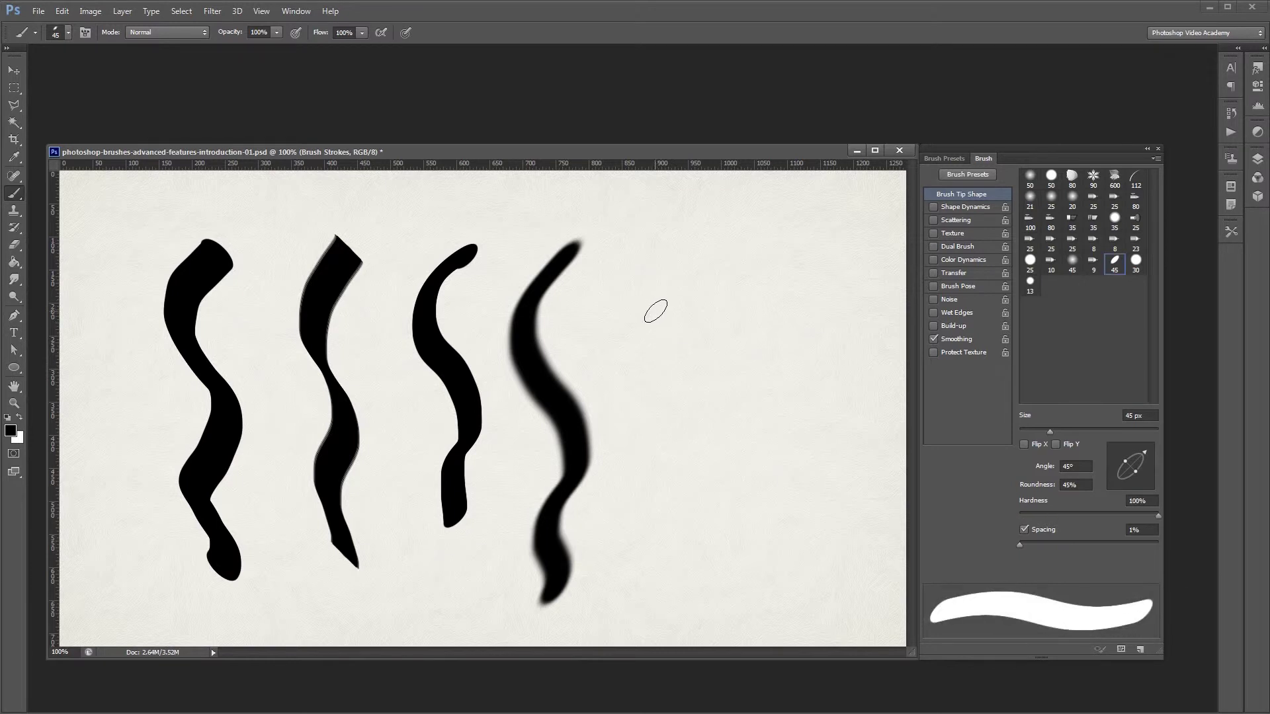
{"action": "mouse_move", "coordinate": [694, 244]}
{"action": "left_mouse_down"}
{"action": "mouse_move", "coordinate": [655, 366]}
{"action": "mouse_move", "coordinate": [649, 541]}
{"action": "left_mouse_up"}
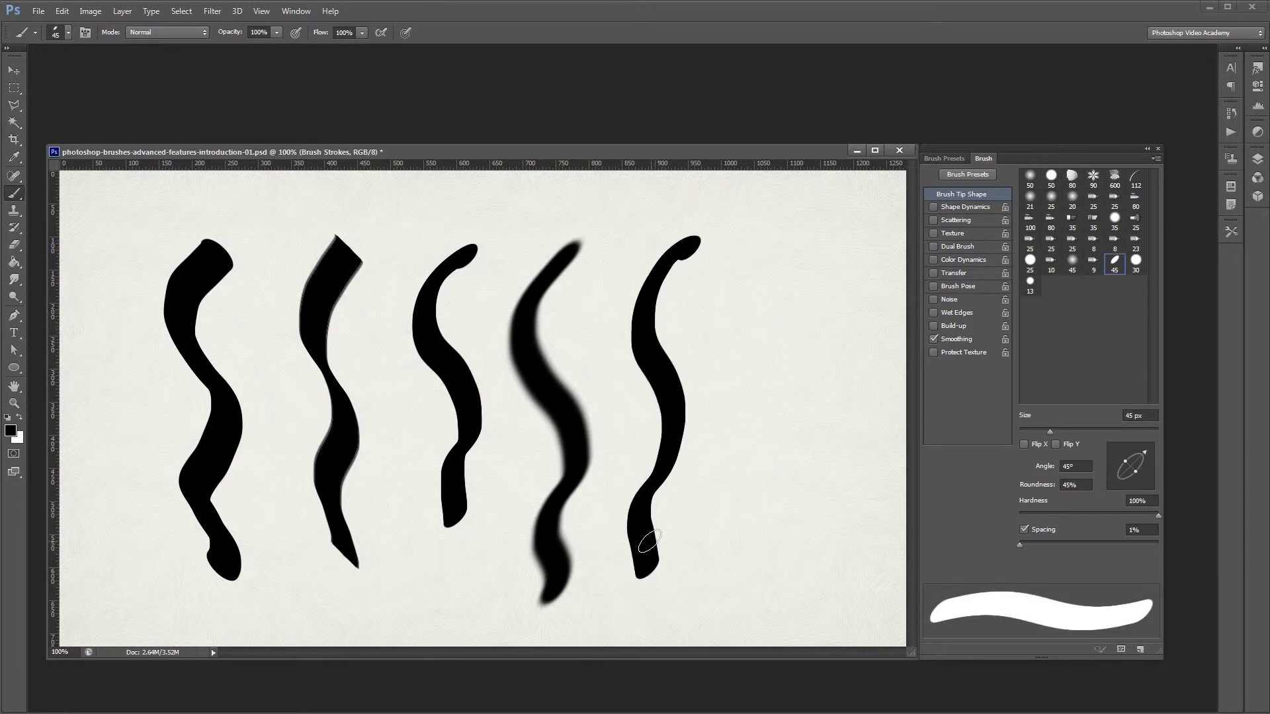
Paint another 0% and 100% hardness stroke, then revert the canvas and set spacing to 132%.
{"action": "key", "text": "shift+bracketleft"}
{"action": "key", "text": "shift+bracketleft"}
{"action": "key", "text": "shift+bracketleft"}
{"action": "key", "text": "shift+bracketleft"}
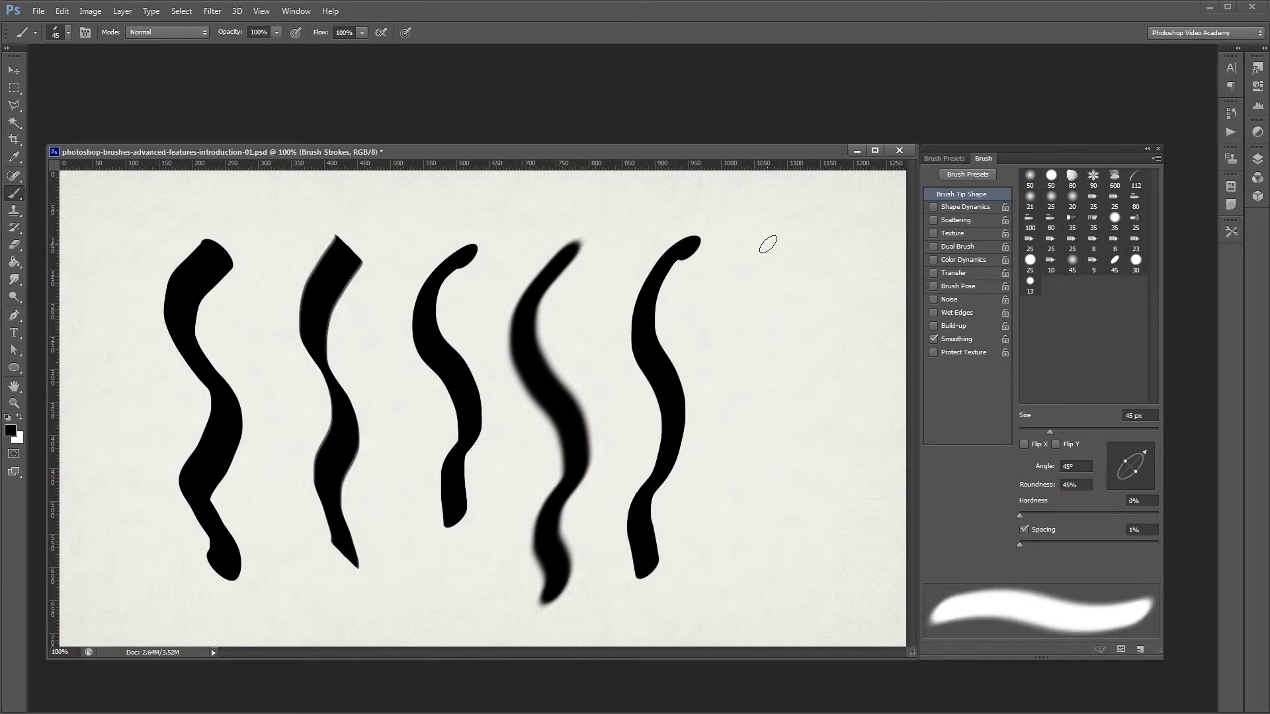
{"action": "mouse_move", "coordinate": [780, 236]}
{"action": "left_mouse_down"}
{"action": "mouse_move", "coordinate": [732, 301]}
{"action": "mouse_move", "coordinate": [742, 440]}
{"action": "mouse_move", "coordinate": [720, 567]}
{"action": "left_mouse_up"}
{"action": "key", "text": "shift+bracketright"}
{"action": "key", "text": "shift+bracketright"}
{"action": "key", "text": "shift+bracketright"}
{"action": "key", "text": "shift+bracketright"}
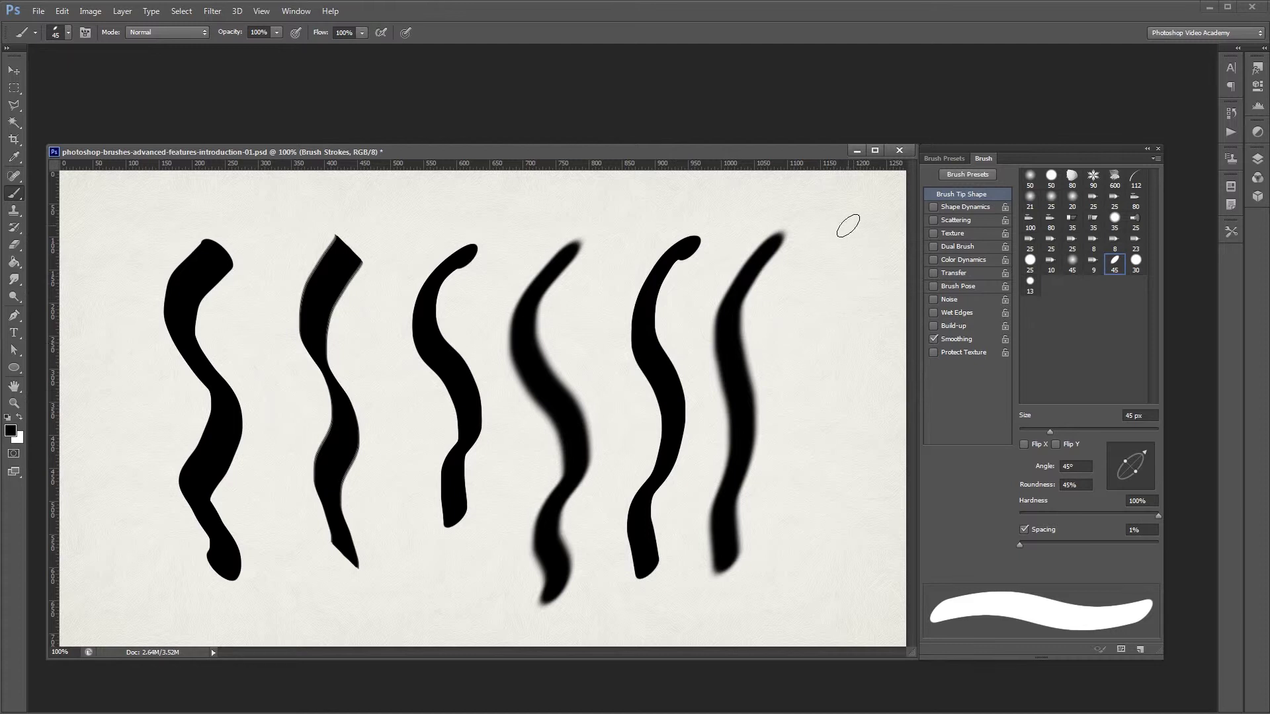
{"action": "mouse_move", "coordinate": [856, 237]}
{"action": "left_mouse_down"}
{"action": "mouse_move", "coordinate": [795, 332]}
{"action": "mouse_move", "coordinate": [818, 412]}
{"action": "mouse_move", "coordinate": [799, 469]}
{"action": "mouse_move", "coordinate": [813, 566]}
{"action": "left_mouse_up"}
{"action": "key", "text": "F12"}
{"action": "left_click_drag", "start_coordinate": [1019, 545], "coordinate": [1101, 551]}
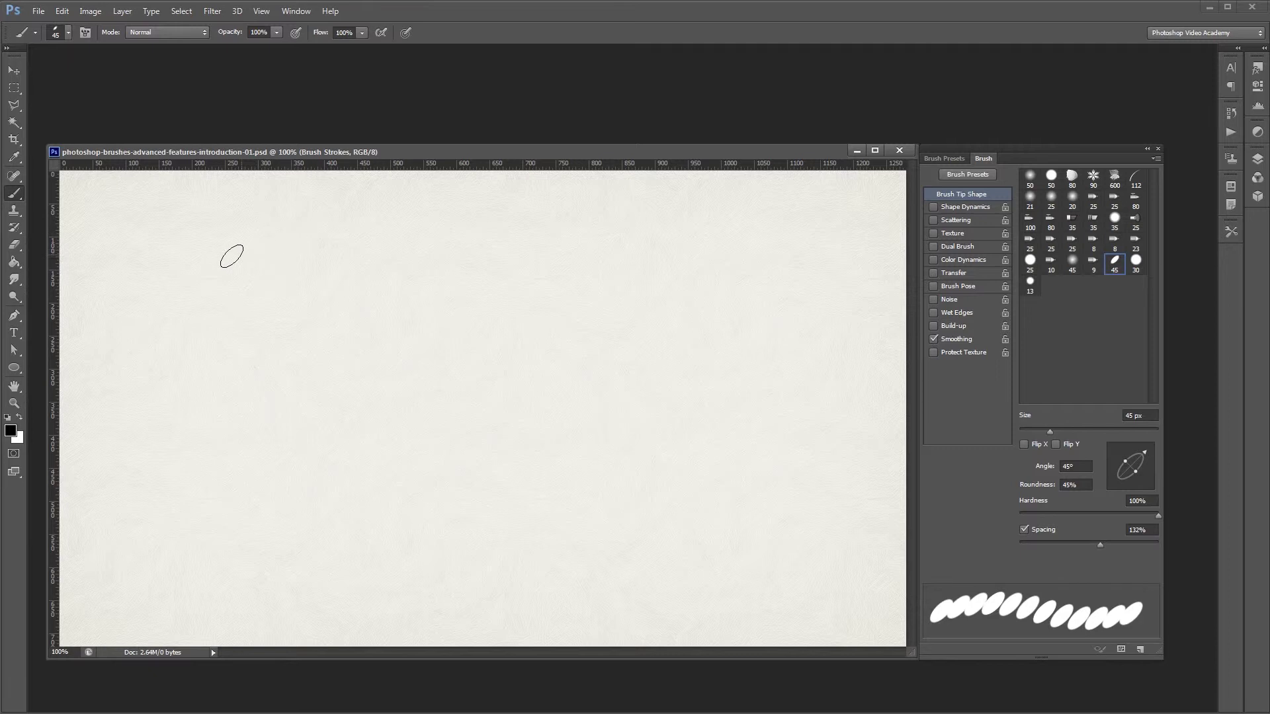
Paint a dotted stroke at 132% spacing, then a continuous stroke below at 1% spacing.
{"action": "mouse_move", "coordinate": [232, 256]}
{"action": "left_mouse_down"}
{"action": "mouse_move", "coordinate": [463, 235]}
{"action": "mouse_move", "coordinate": [814, 267]}
{"action": "mouse_move", "coordinate": [802, 304]}
{"action": "mouse_move", "coordinate": [692, 315]}
{"action": "mouse_move", "coordinate": [490, 298]}
{"action": "mouse_move", "coordinate": [342, 335]}
{"action": "mouse_move", "coordinate": [228, 335]}
{"action": "mouse_move", "coordinate": [160, 316]}
{"action": "left_mouse_up"}
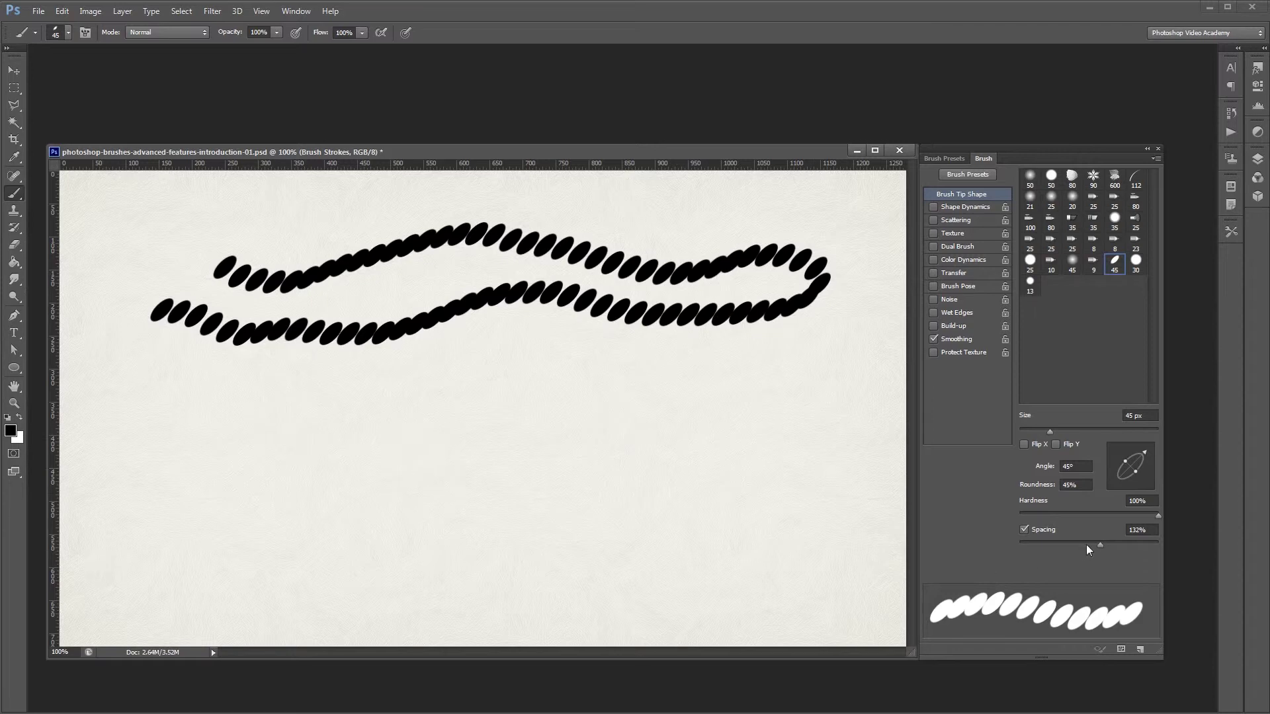
{"action": "left_click_drag", "start_coordinate": [1086, 545], "coordinate": [1019, 542]}
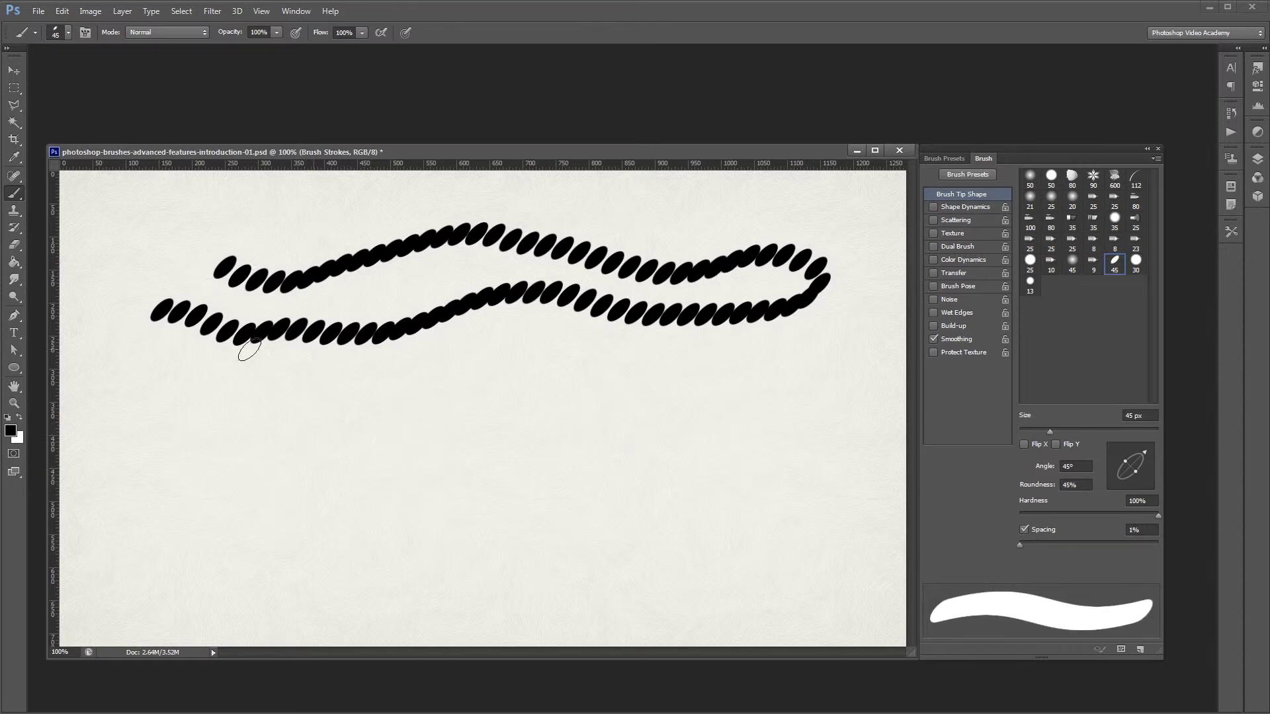
{"action": "mouse_move", "coordinate": [174, 380]}
{"action": "left_mouse_down"}
{"action": "mouse_move", "coordinate": [214, 409]}
{"action": "mouse_move", "coordinate": [302, 409]}
{"action": "mouse_move", "coordinate": [487, 376]}
{"action": "mouse_move", "coordinate": [580, 413]}
{"action": "mouse_move", "coordinate": [778, 404]}
{"action": "left_mouse_up"}
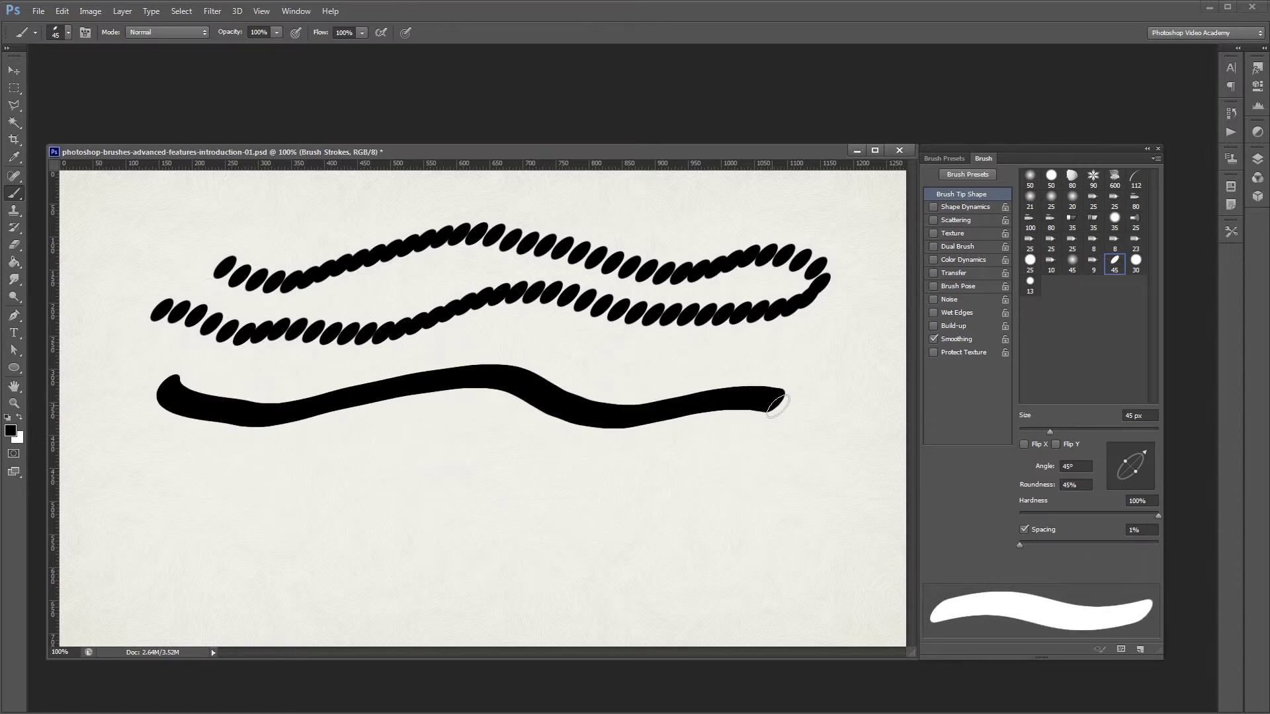
Turn off brush spacing, paint a short test stroke, and revert the canvas with F12.
{"action": "left_click", "coordinate": [1024, 530]}
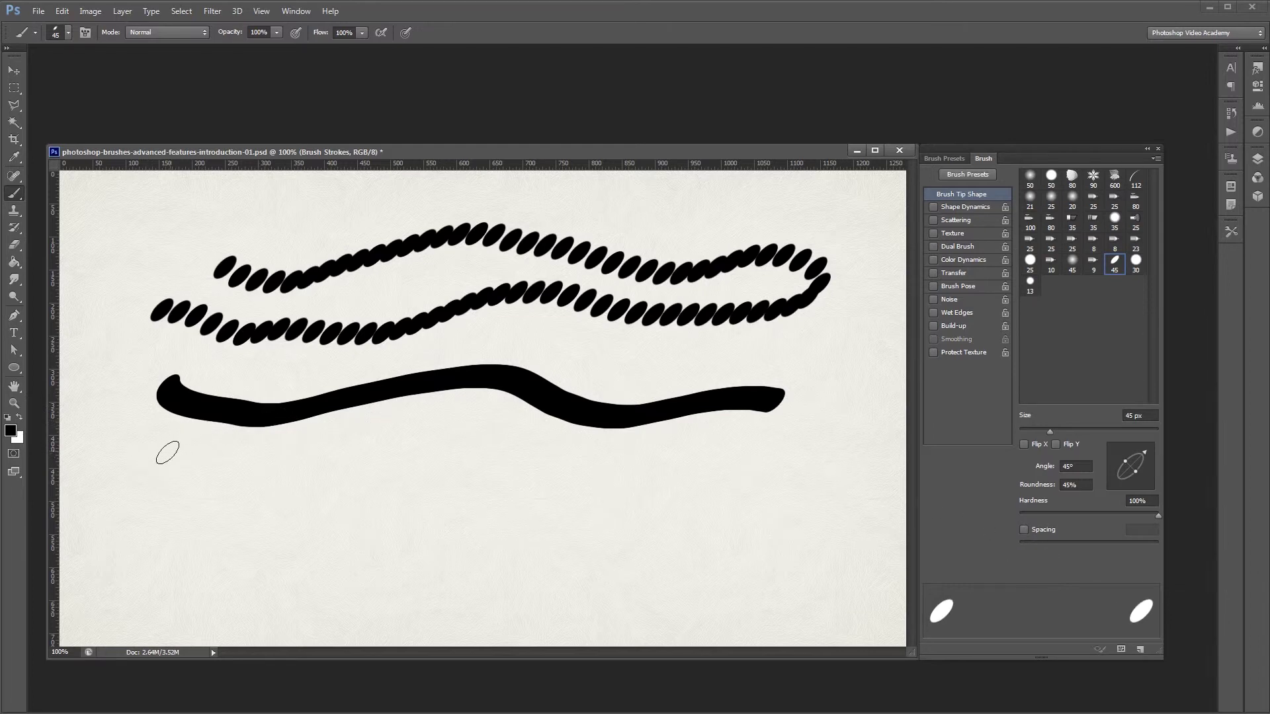
{"action": "mouse_move", "coordinate": [159, 463]}
{"action": "left_mouse_down"}
{"action": "mouse_move", "coordinate": [674, 482]}
{"action": "mouse_move", "coordinate": [774, 530]}
{"action": "mouse_move", "coordinate": [485, 509]}
{"action": "mouse_move", "coordinate": [262, 533]}
{"action": "mouse_move", "coordinate": [784, 606]}
{"action": "mouse_move", "coordinate": [477, 629]}
{"action": "mouse_move", "coordinate": [111, 604]}
{"action": "left_mouse_up"}
{"action": "key", "text": "F12"}
Paint four horizontal rows of uneven segmented strokes and dabs, plus two tall vertical strokes.
{"action": "mouse_move", "coordinate": [168, 262]}
{"action": "left_mouse_down"}
{"action": "mouse_move", "coordinate": [326, 263]}
{"action": "mouse_move", "coordinate": [434, 284]}
{"action": "mouse_move", "coordinate": [456, 273]}
{"action": "left_mouse_up"}
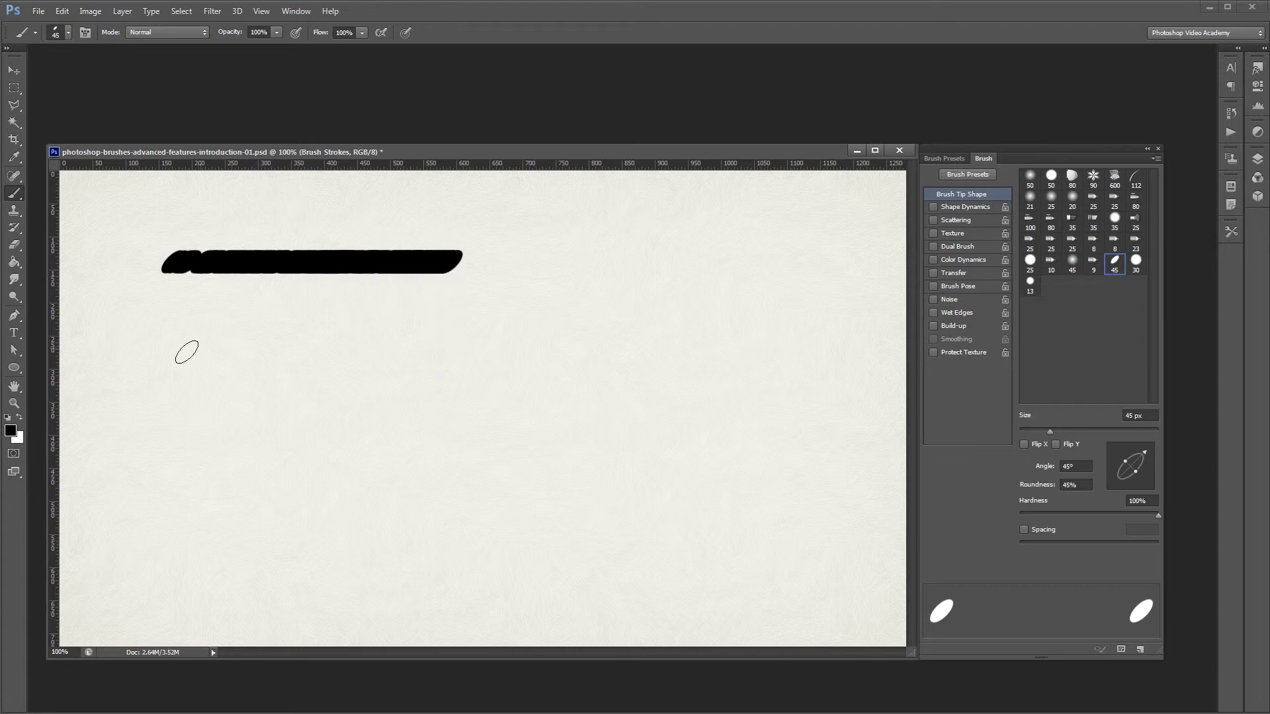
{"action": "left_click", "coordinate": [168, 338]}
{"action": "mouse_move", "coordinate": [167, 338]}
{"action": "left_mouse_down"}
{"action": "mouse_move", "coordinate": [339, 325]}
{"action": "mouse_move", "coordinate": [741, 337]}
{"action": "left_mouse_up"}
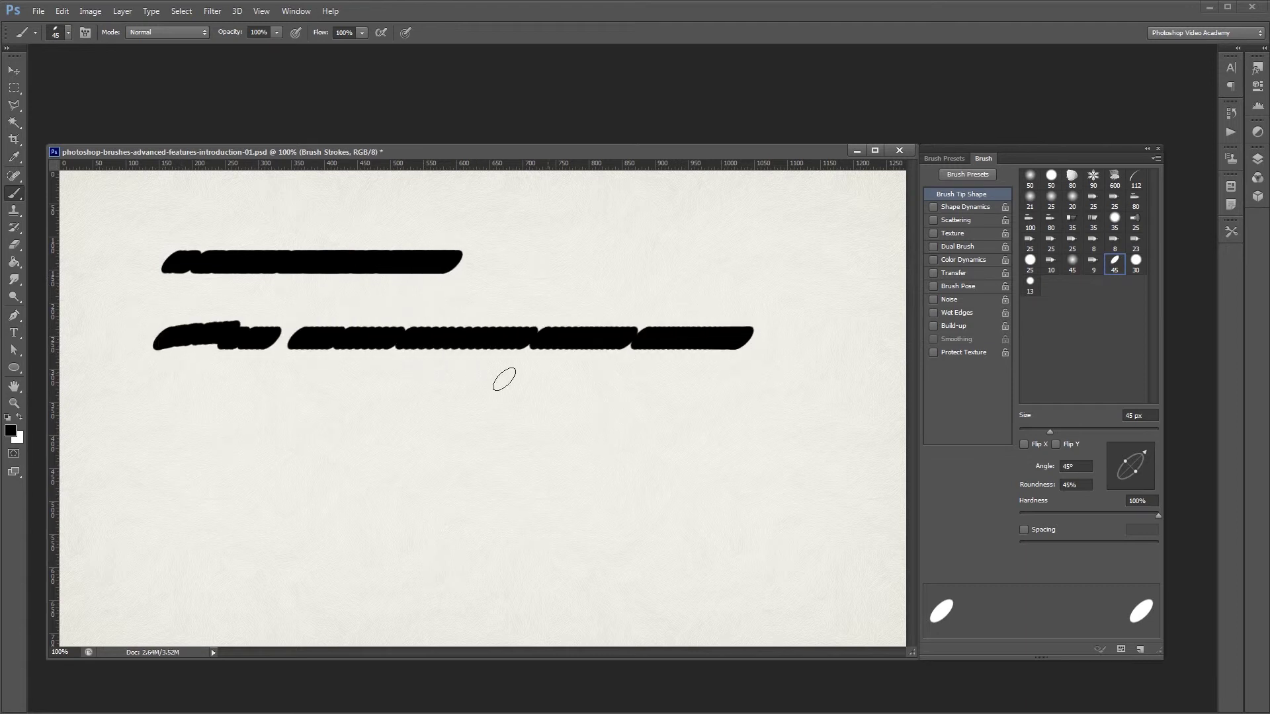
{"action": "left_click_drag", "start_coordinate": [152, 422], "coordinate": [907, 423]}
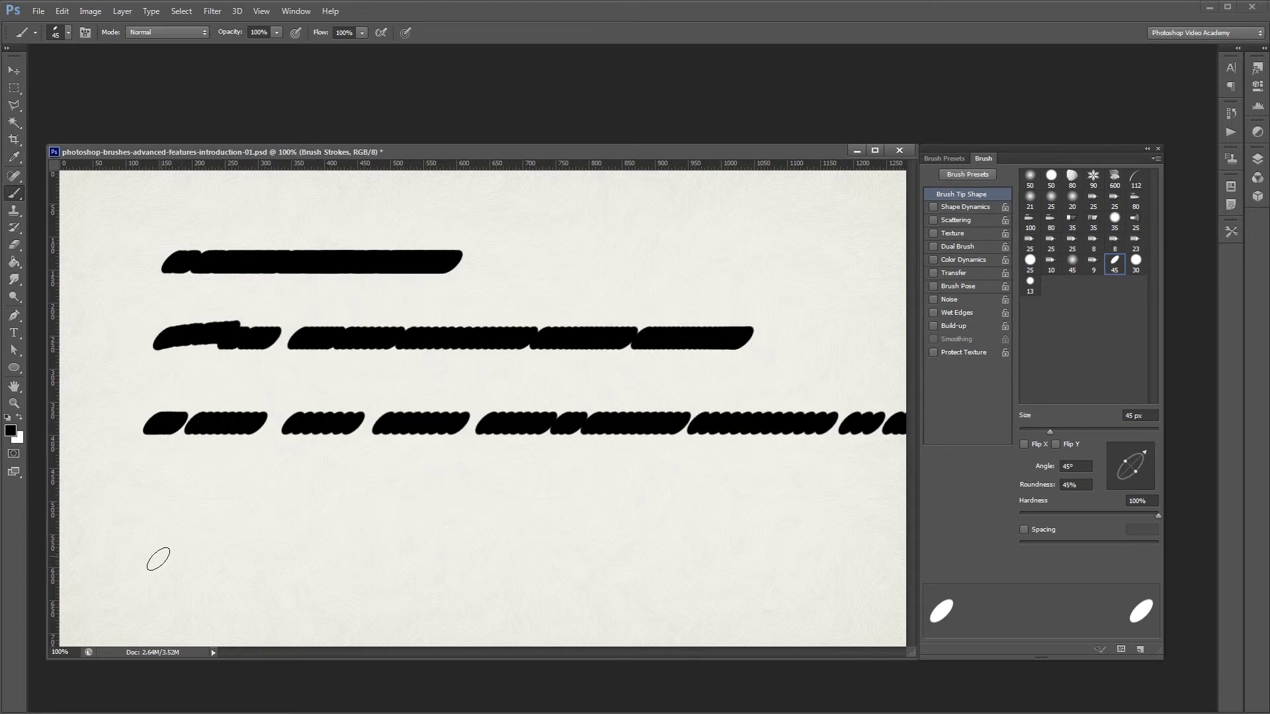
{"action": "left_click_drag", "start_coordinate": [159, 559], "coordinate": [907, 563]}
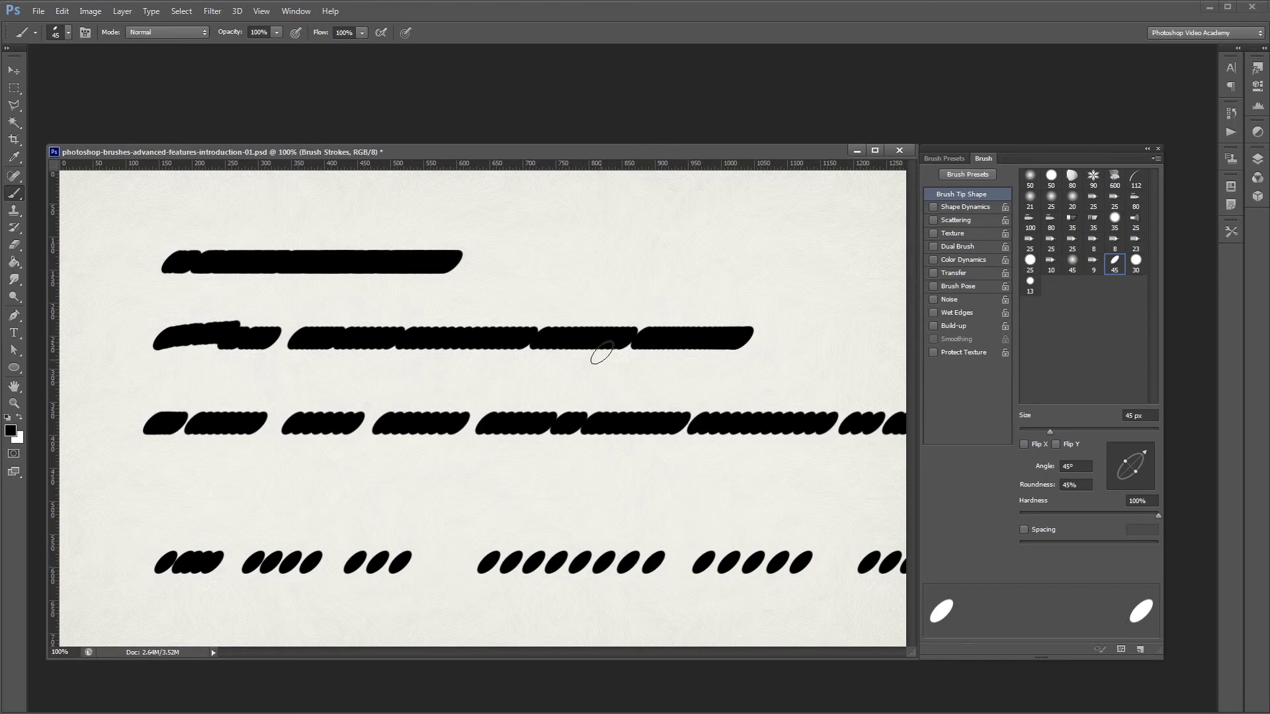
{"action": "left_click_drag", "start_coordinate": [841, 222], "coordinate": [838, 595]}
{"action": "mouse_move", "coordinate": [722, 222]}
{"action": "left_mouse_down"}
{"action": "mouse_move", "coordinate": [691, 433]}
{"action": "mouse_move", "coordinate": [689, 594]}
{"action": "left_mouse_up"}
{"action": "left_click", "coordinate": [654, 561]}
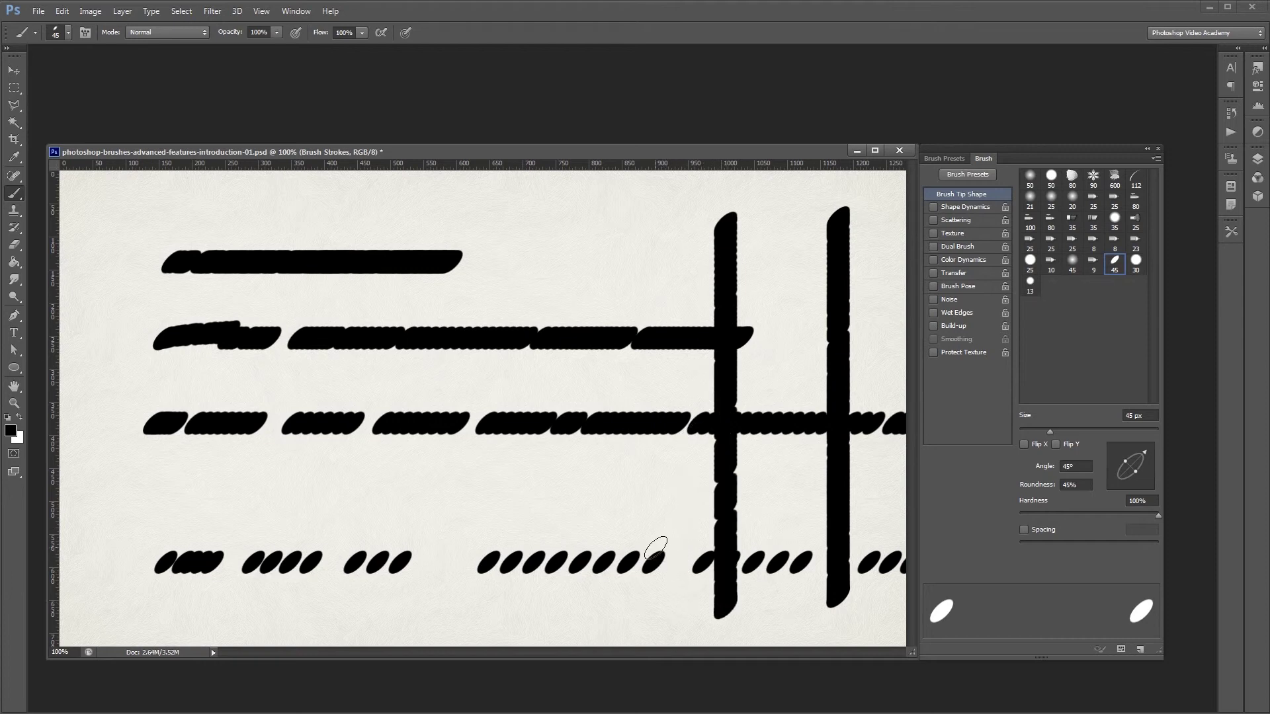